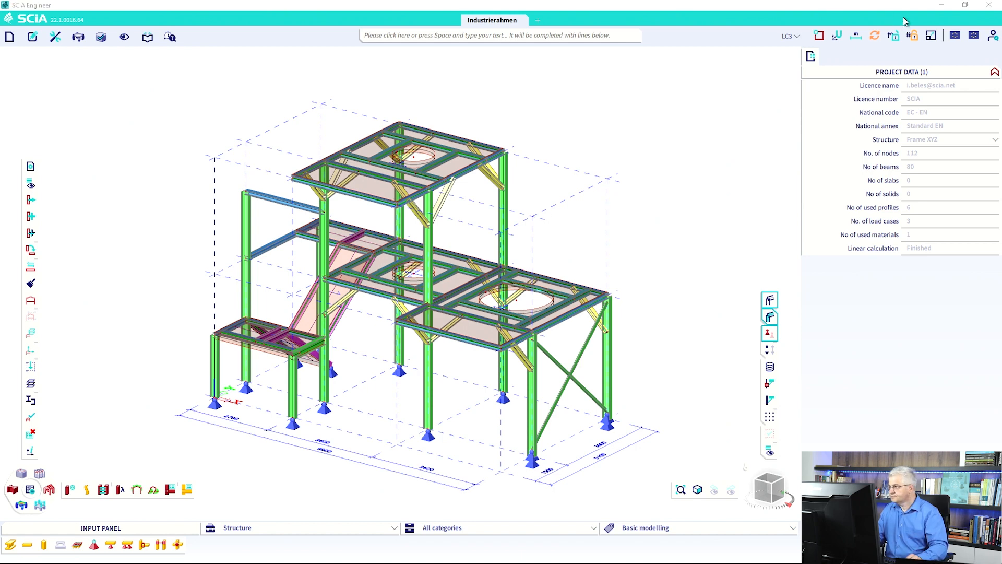
Open IDEA StatiCa 23.0, check the SCIA Engineer entry among its BIM link installations, close it and return to SCIA Engineer.
{"action": "left_click", "coordinate": [935, 3]}
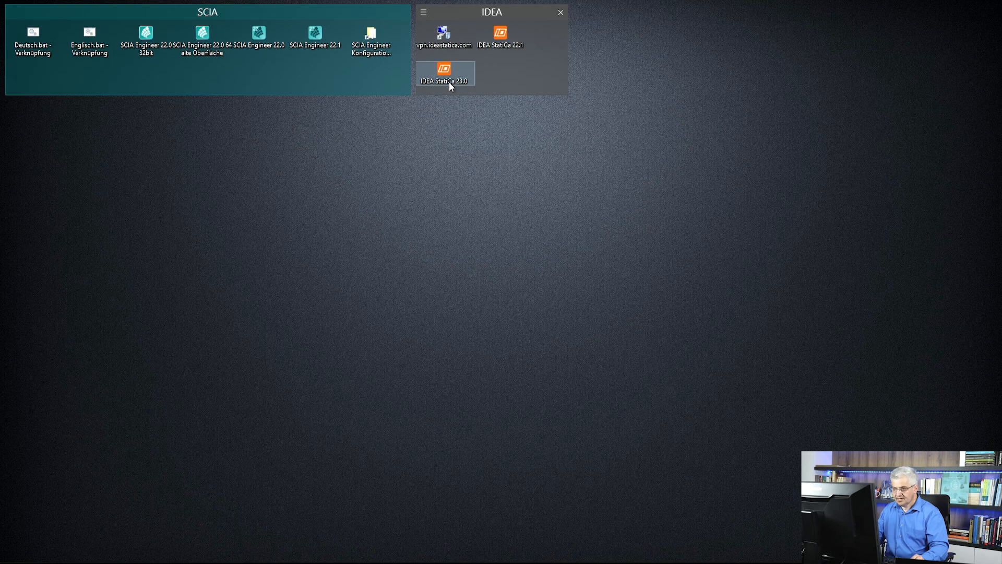
{"action": "double_click", "coordinate": [449, 83]}
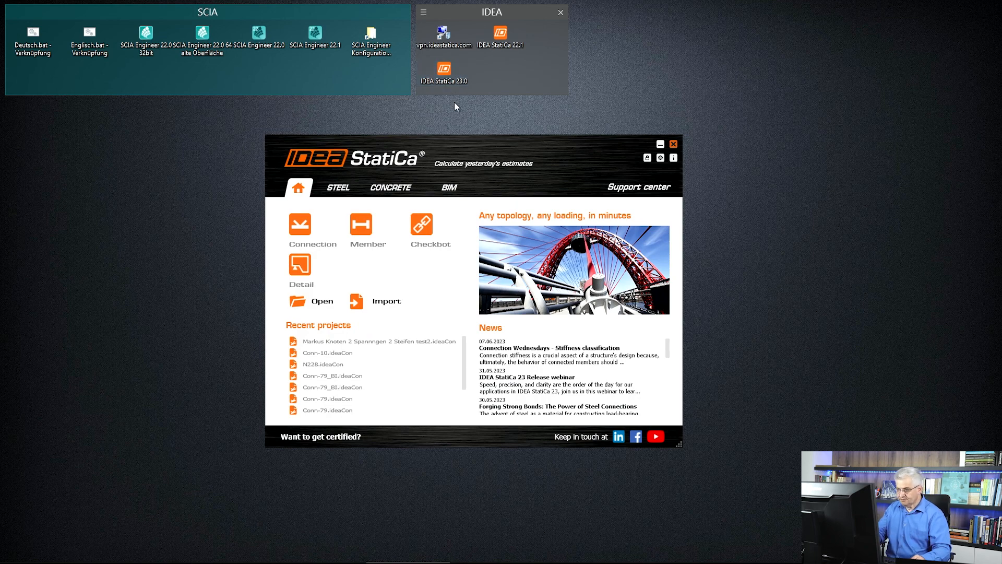
{"action": "left_click", "coordinate": [454, 193]}
{"action": "left_click", "coordinate": [365, 237]}
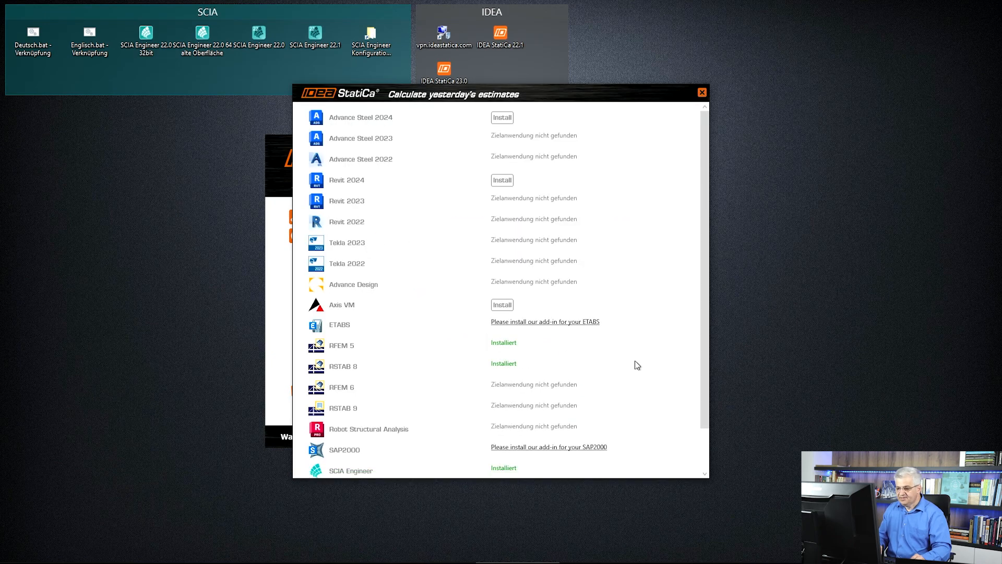
{"action": "scroll", "coordinate": [635, 360], "scroll_direction": "down", "scroll_amount": 2}
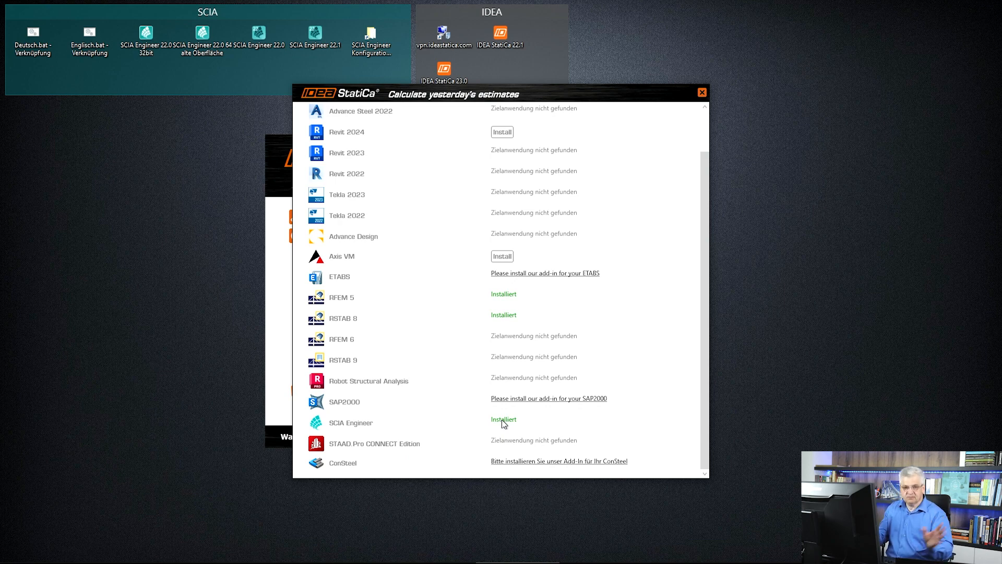
{"action": "left_click", "coordinate": [702, 92]}
{"action": "left_click", "coordinate": [673, 145]}
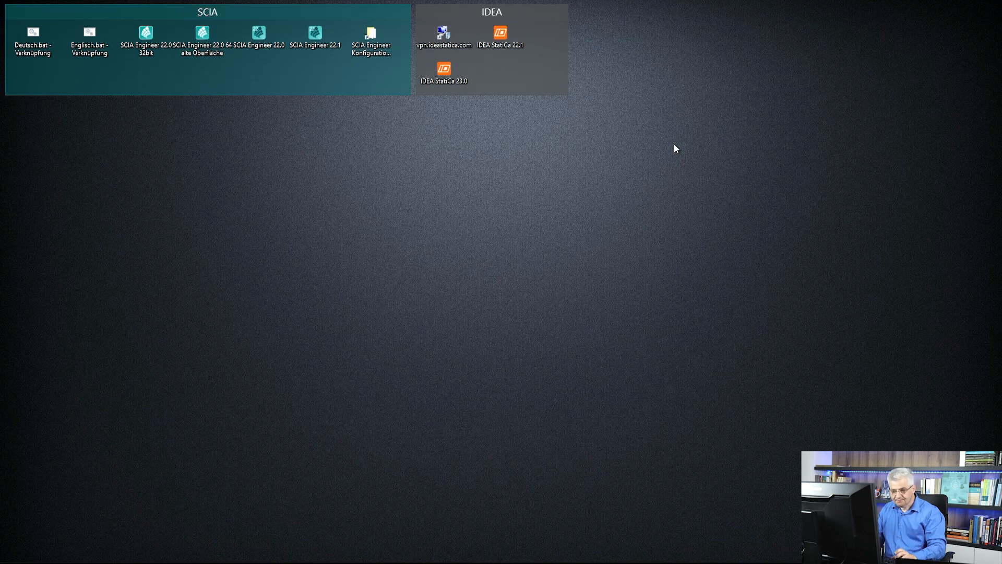
{"action": "key", "text": "alt+Tab"}
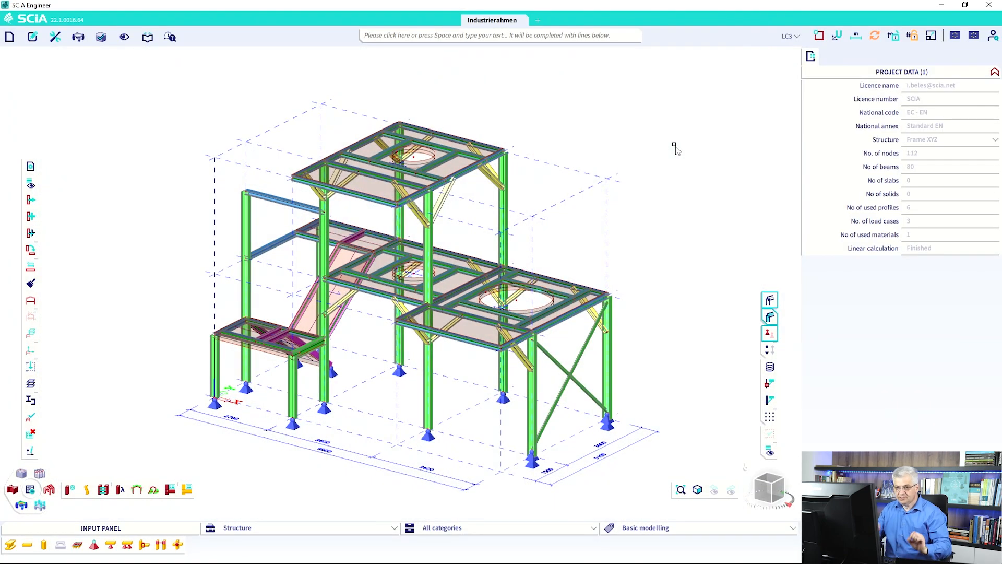
Remove the IDEA StatiCa shortcut from the quick-access command strip beneath the model view.
{"action": "left_click", "coordinate": [105, 42]}
{"action": "mouse_move", "coordinate": [123, 100]}
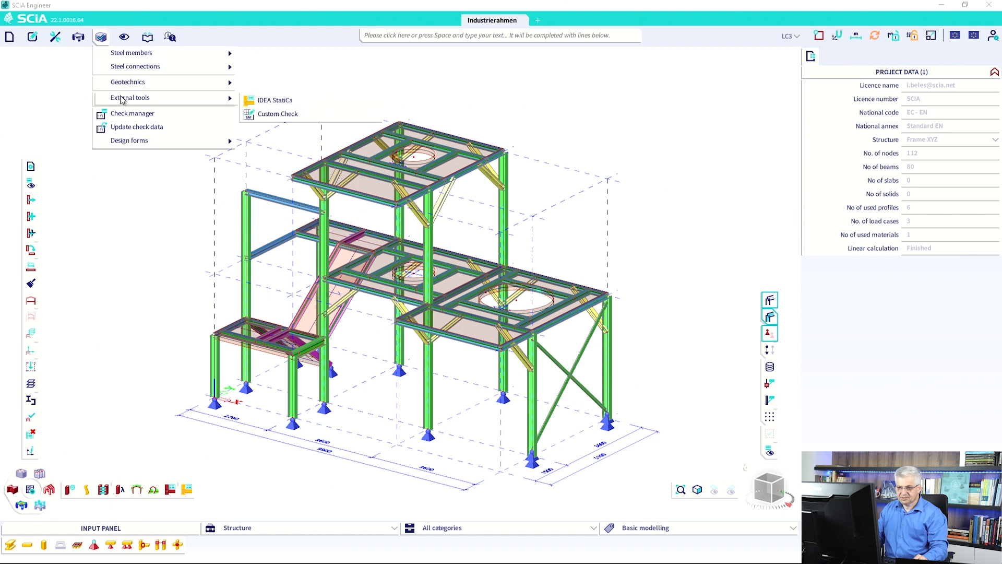
{"action": "left_click", "coordinate": [189, 490]}
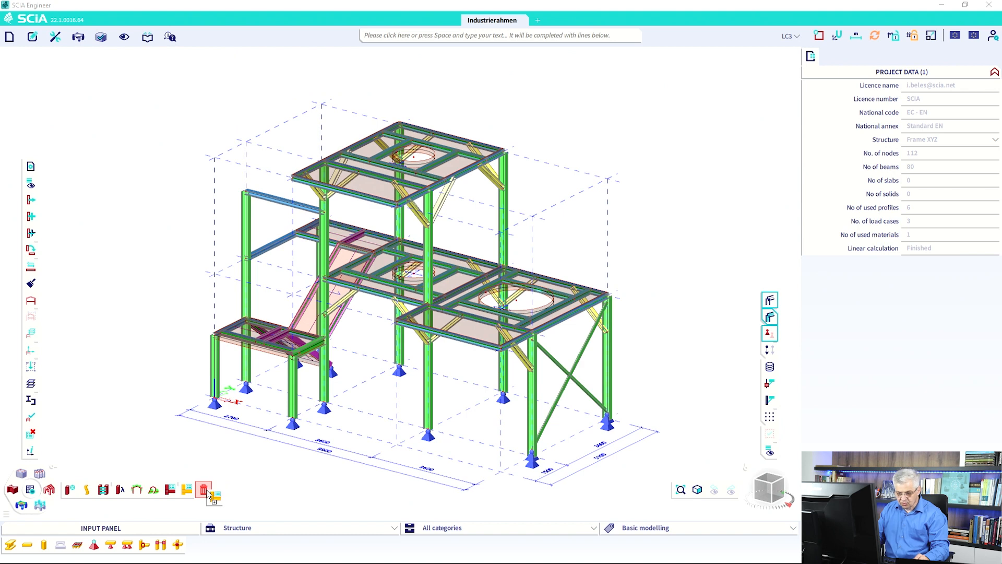
Find the IDEA StatiCa command by name and add it as a shortcut to the quick-access command strip.
{"action": "left_click", "coordinate": [100, 37]}
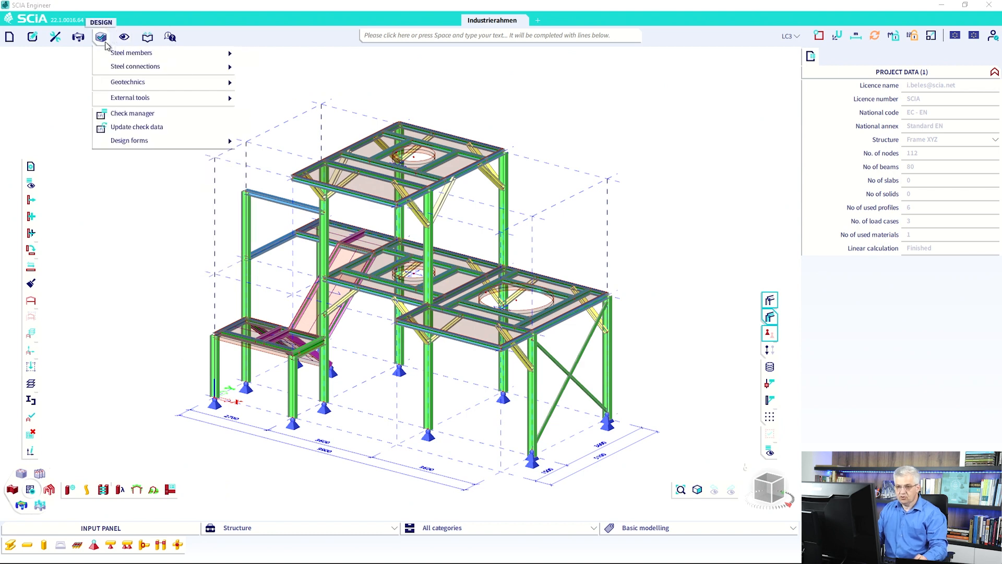
{"action": "mouse_move", "coordinate": [130, 97]}
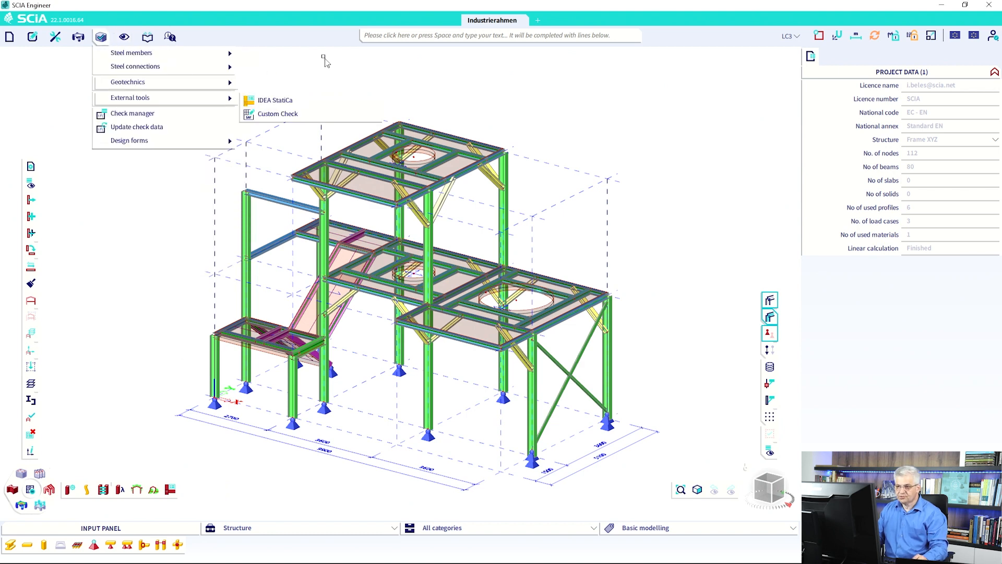
{"action": "left_click", "coordinate": [378, 36]}
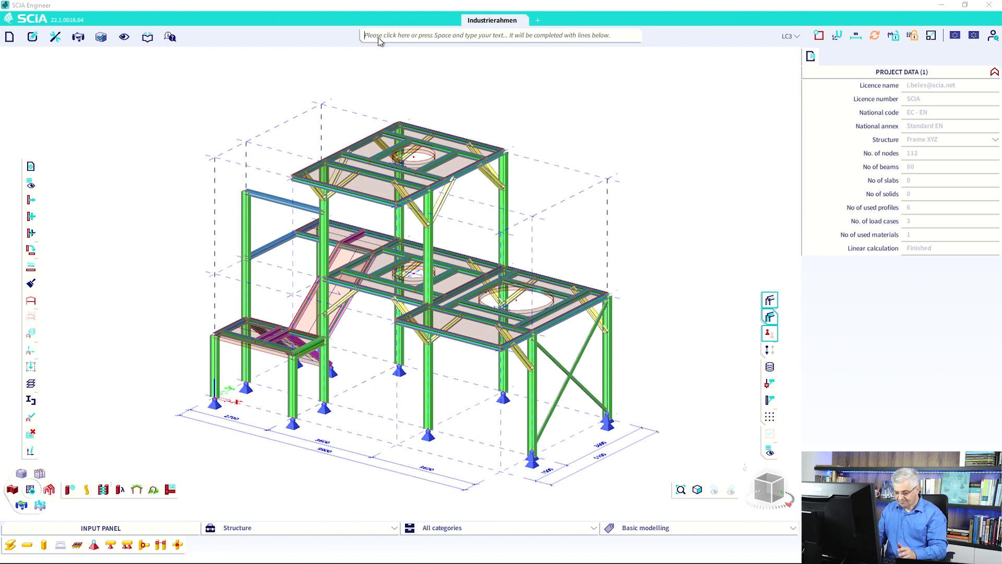
{"action": "type", "text": "ide"}
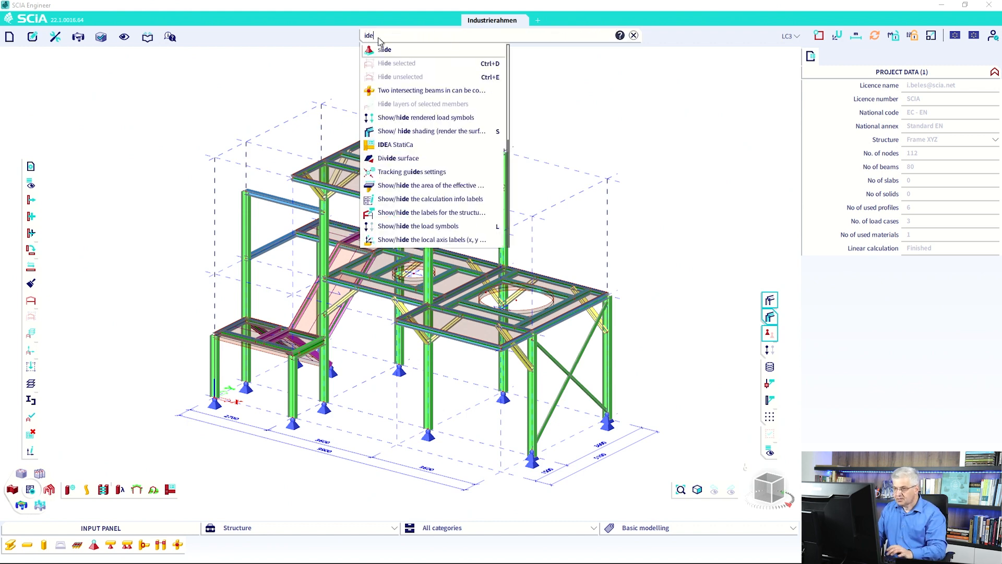
{"action": "type", "text": "atiCa"}
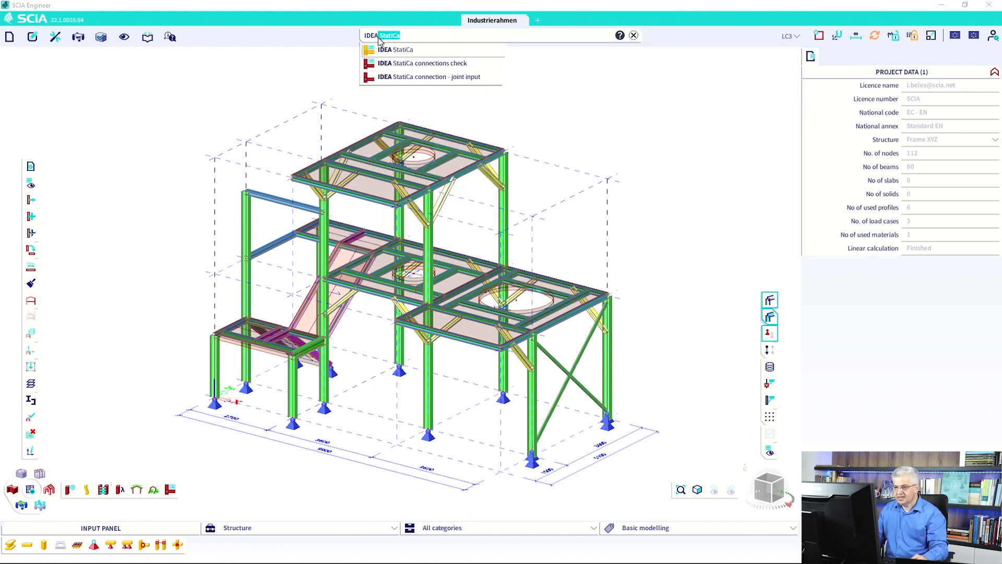
{"action": "left_click_drag", "start_coordinate": [380, 50], "coordinate": [187, 490]}
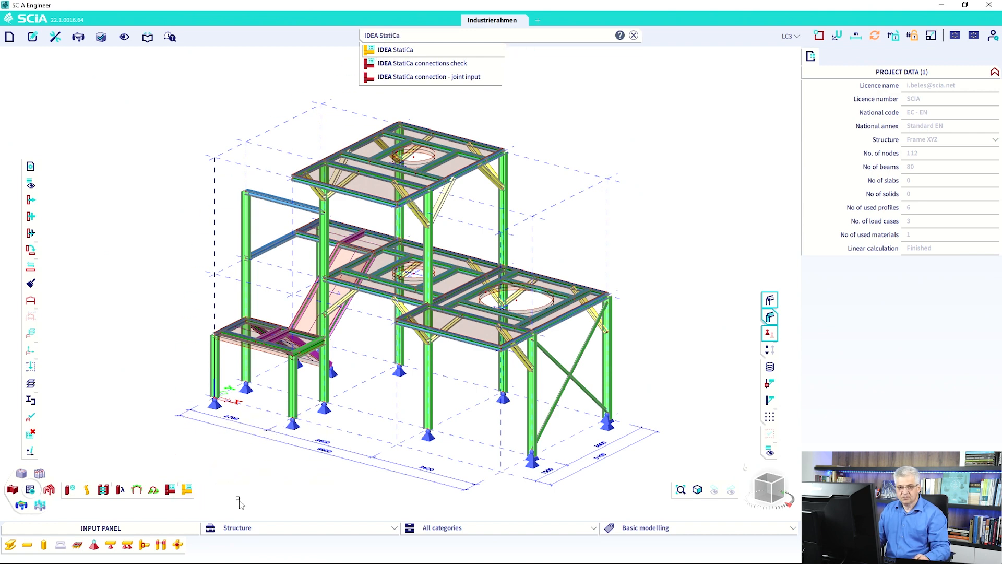
{"action": "left_click", "coordinate": [634, 36]}
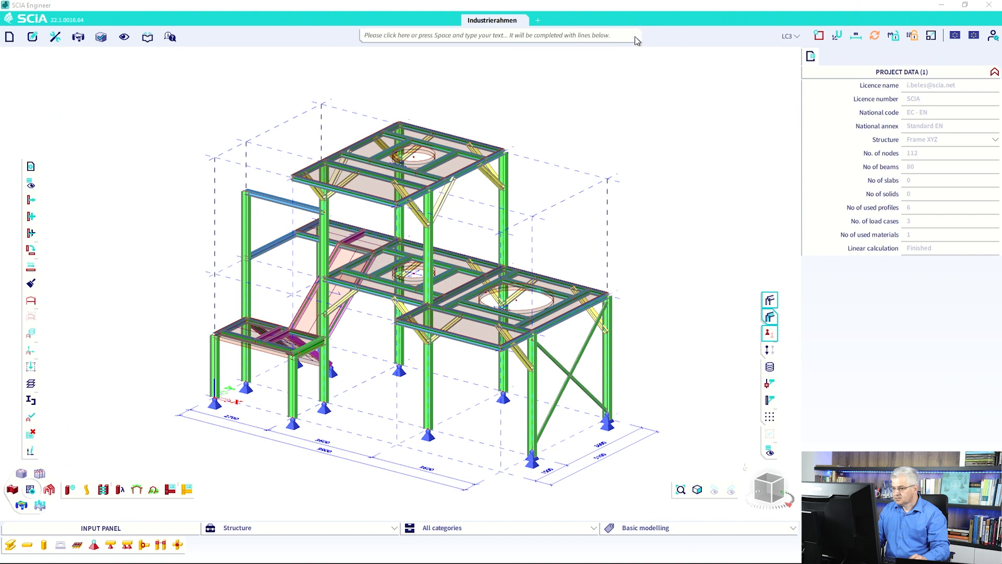
Launch IDEA StatiCa Checkbot from the model and create a Steel project for Industrierahmen with the European design code.
{"action": "left_click", "coordinate": [188, 489]}
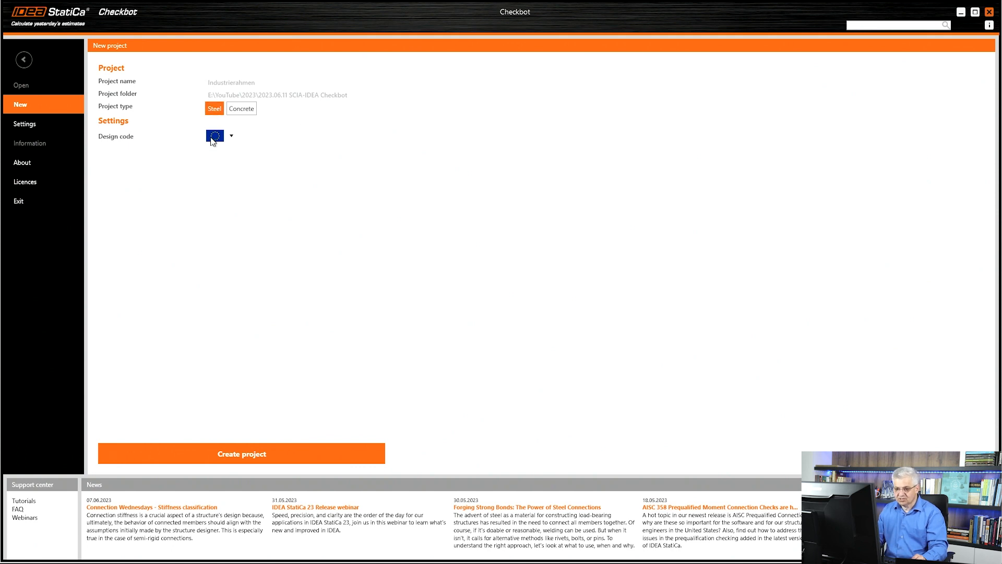
{"action": "left_click", "coordinate": [224, 453]}
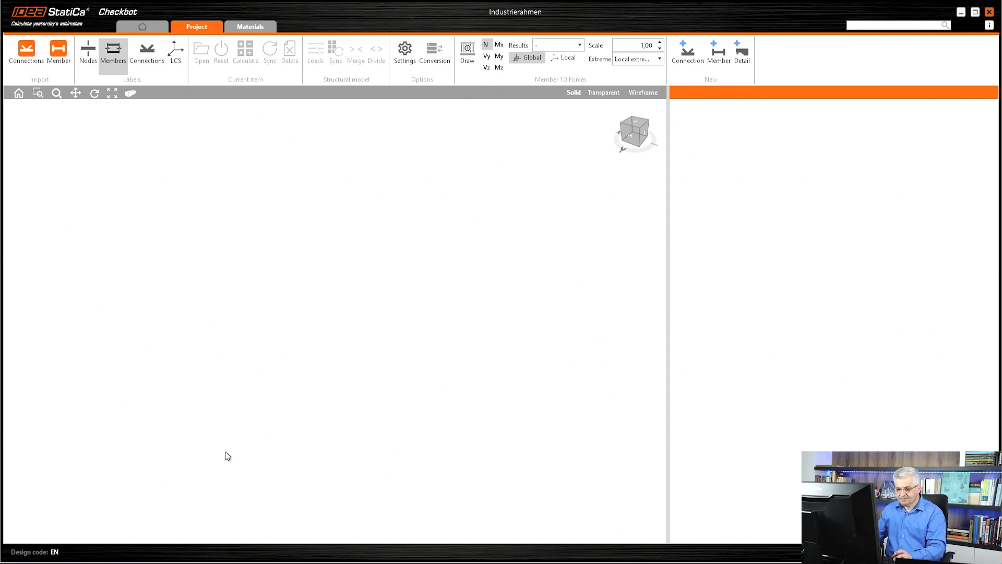
In SCIA Engineer, select platform corner nodes with their adjoining members, and import the selection as connections in IDEA StatiCa Checkbot.
{"action": "key", "text": "alt+Tab"}
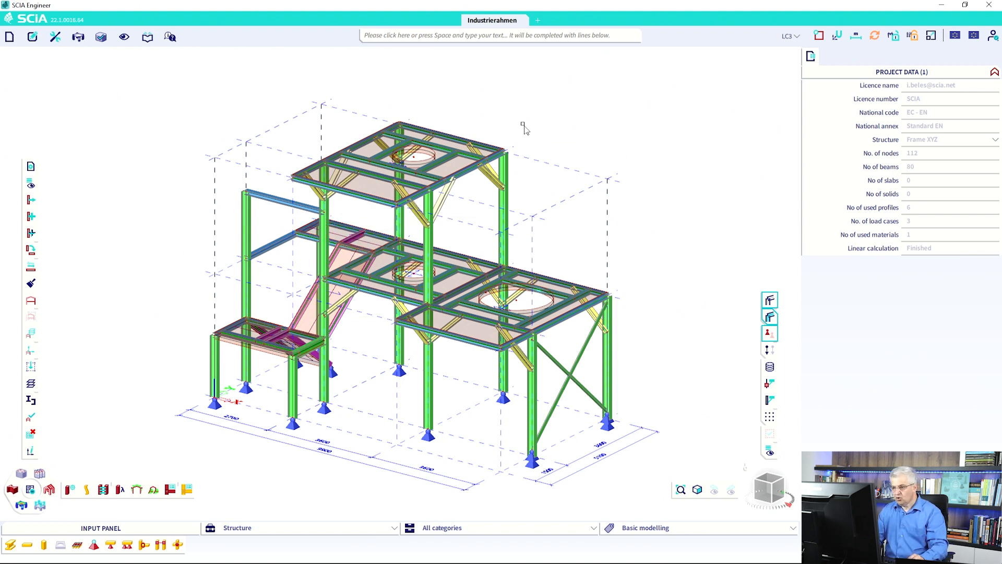
{"action": "left_click_drag", "start_coordinate": [523, 123], "coordinate": [494, 163]}
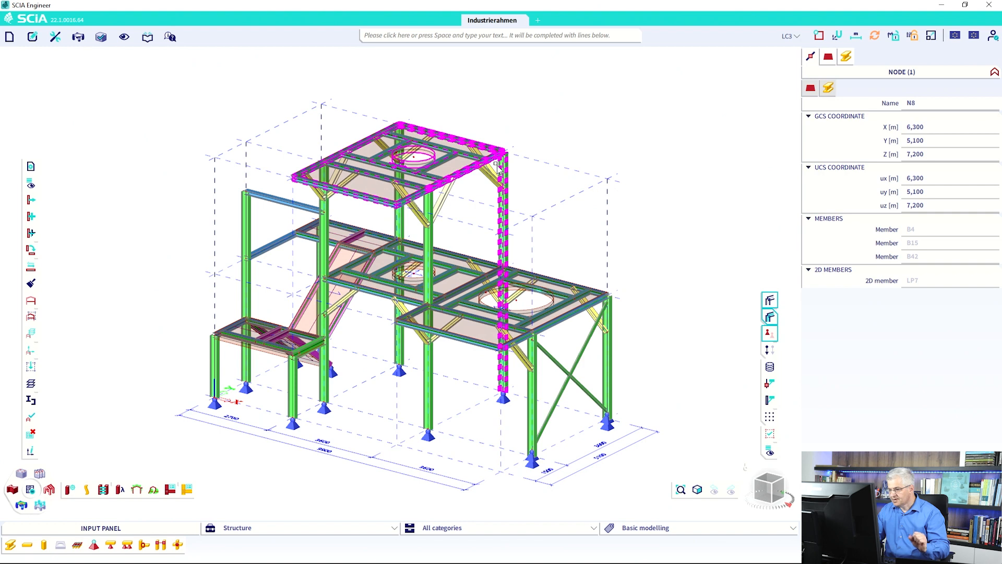
{"action": "left_click_drag", "start_coordinate": [629, 275], "coordinate": [601, 310]}
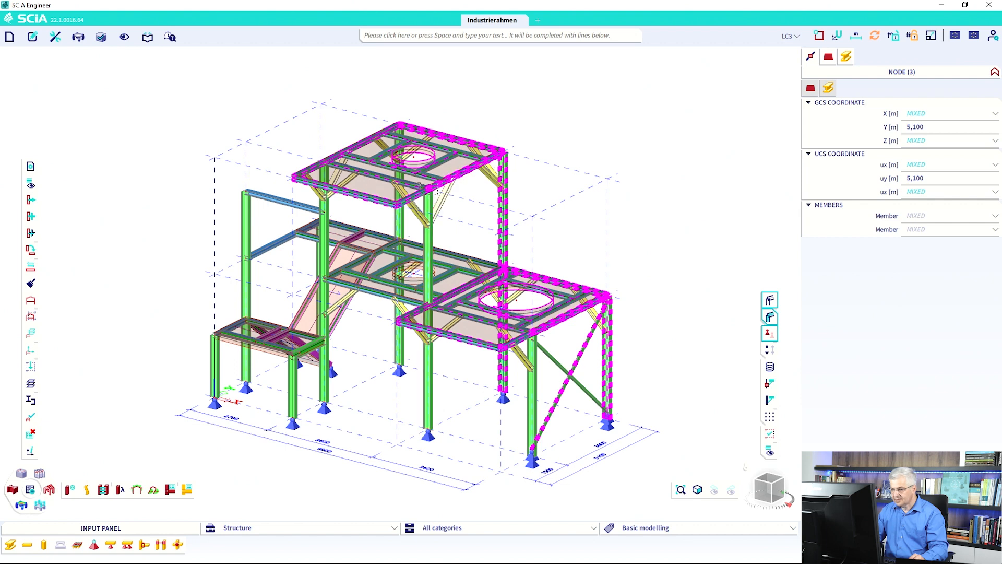
{"action": "left_click", "coordinate": [428, 201]}
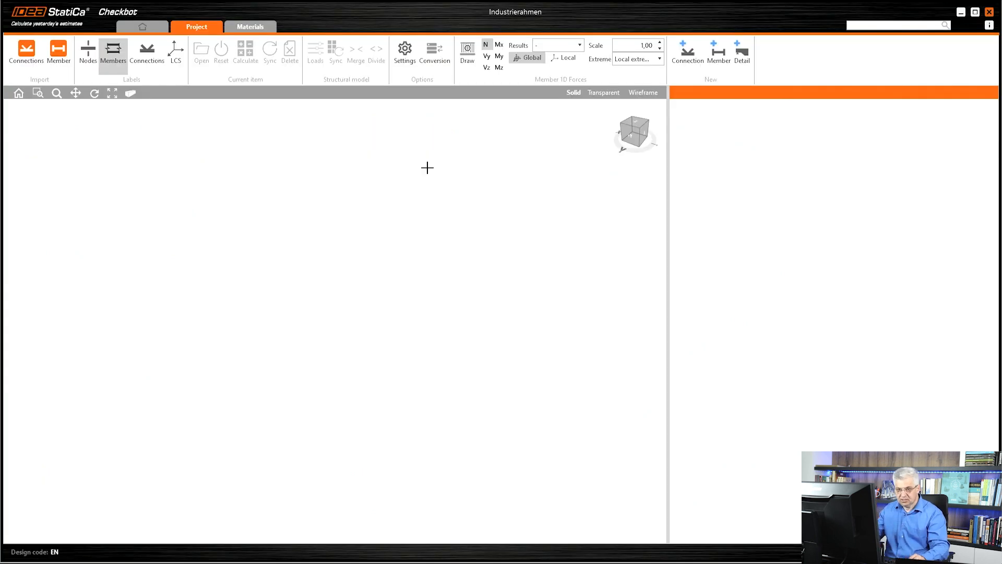
{"action": "left_click", "coordinate": [30, 48]}
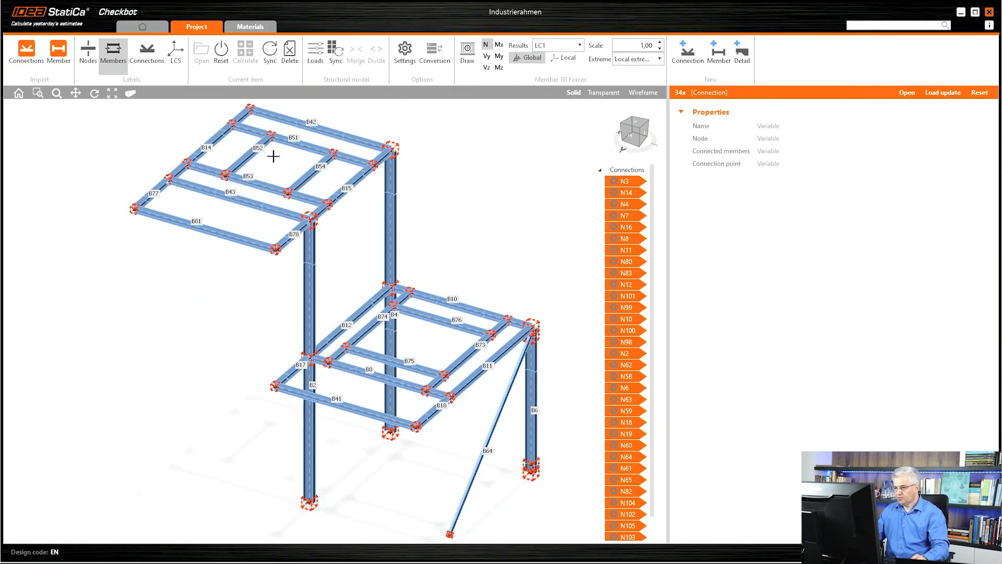
{"action": "left_click", "coordinate": [457, 226]}
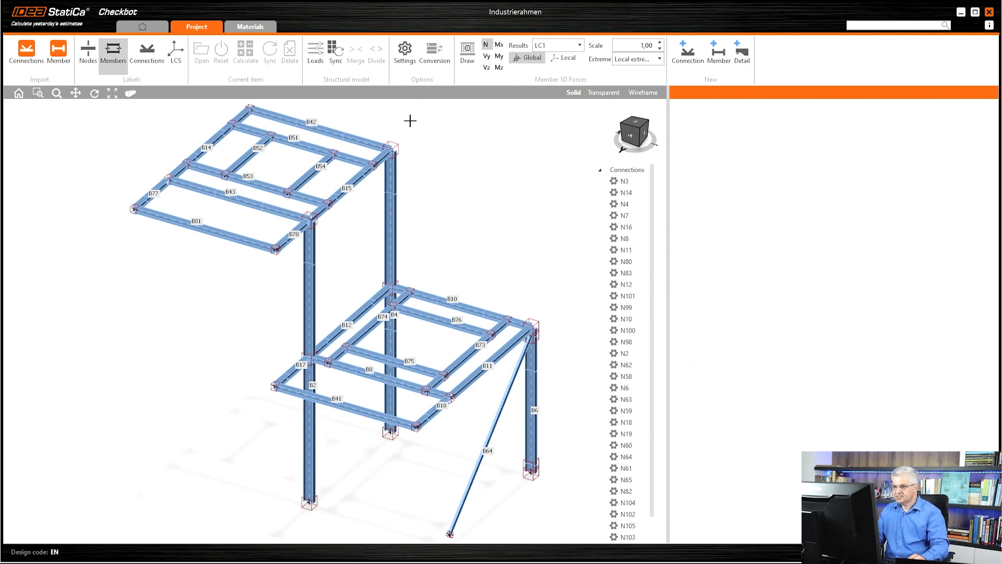
Review the imported load cases, combinations and result classes in the load configurator, and close it without saving.
{"action": "left_click", "coordinate": [315, 63]}
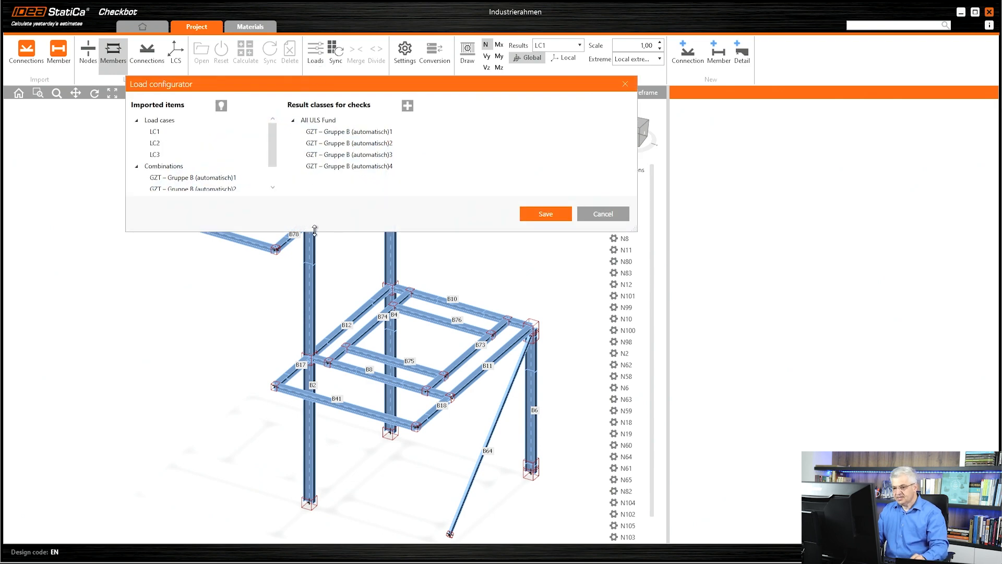
{"action": "left_click_drag", "start_coordinate": [316, 231], "coordinate": [335, 300]}
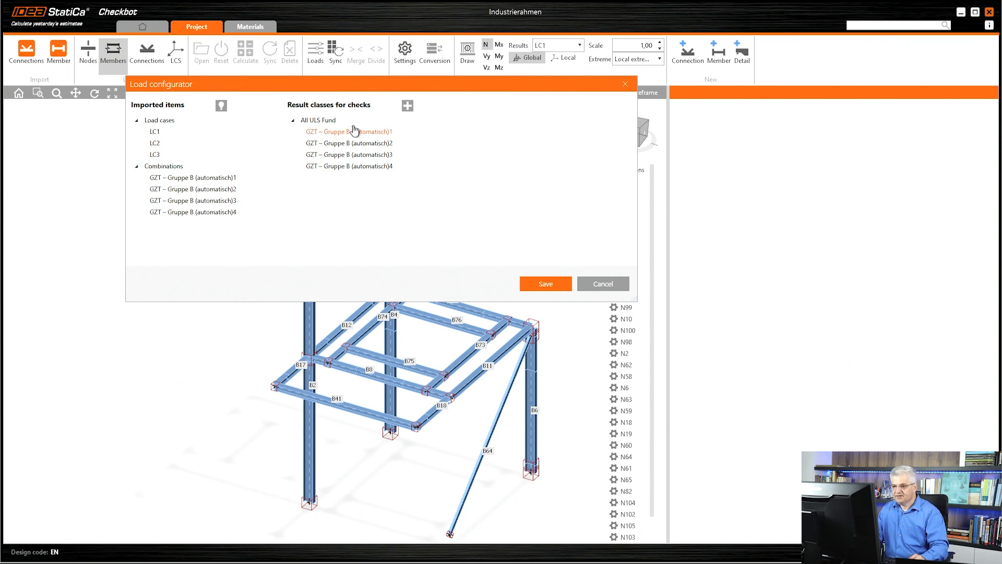
{"action": "left_click", "coordinate": [603, 283]}
Reopen the load configurator and delete the All ULS Fund result class.
{"action": "left_click", "coordinate": [315, 52]}
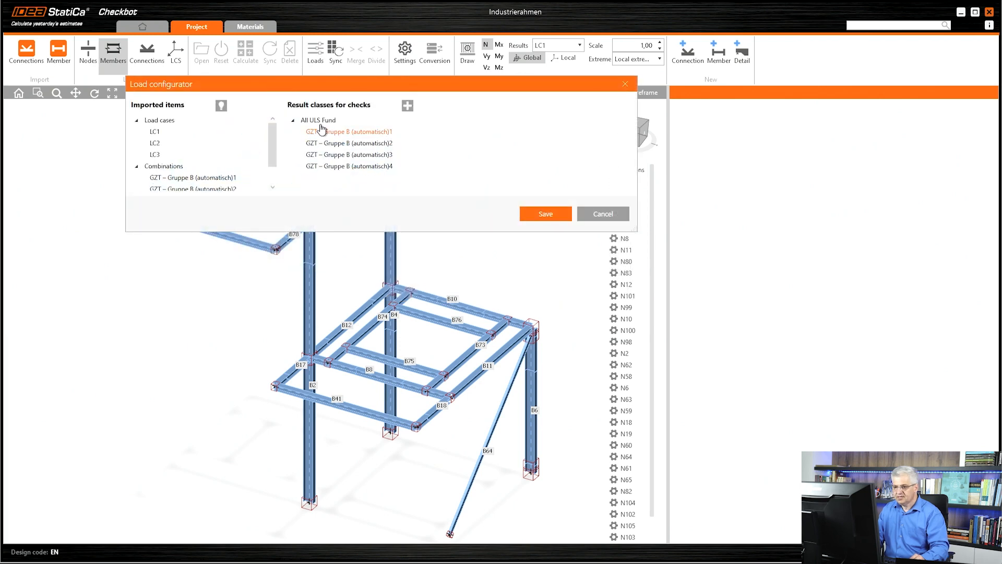
{"action": "left_click_drag", "start_coordinate": [339, 232], "coordinate": [354, 382]}
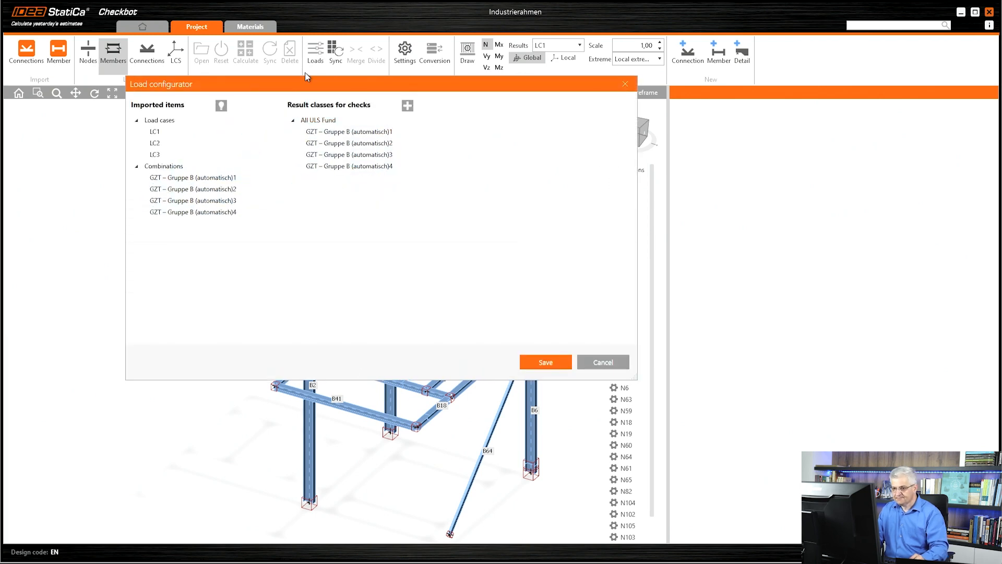
{"action": "right_click", "coordinate": [336, 133]}
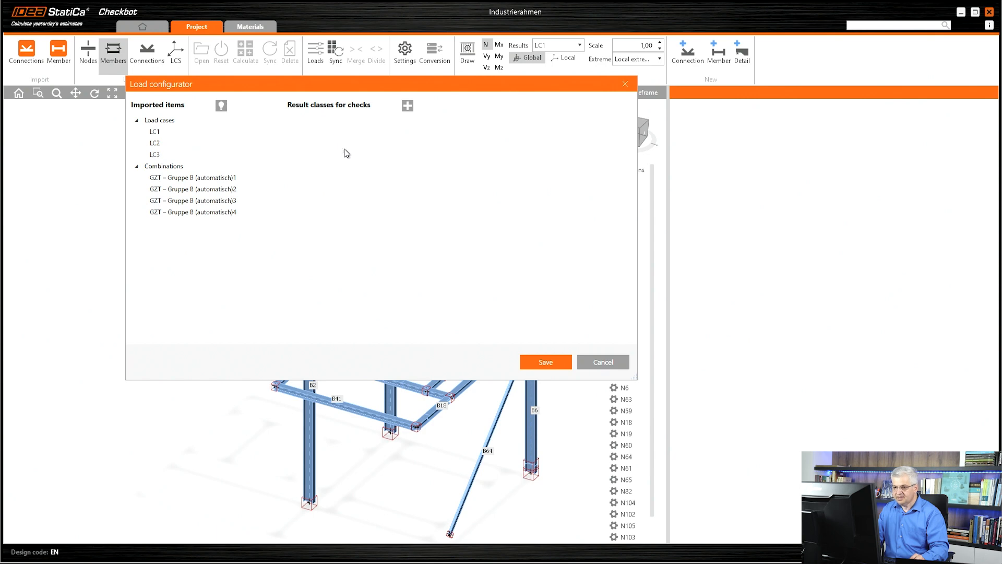
Create a new result class for checks and name it RC_ULS.
{"action": "left_click", "coordinate": [408, 106]}
{"action": "left_click", "coordinate": [308, 121]}
{"action": "left_click", "coordinate": [544, 140]}
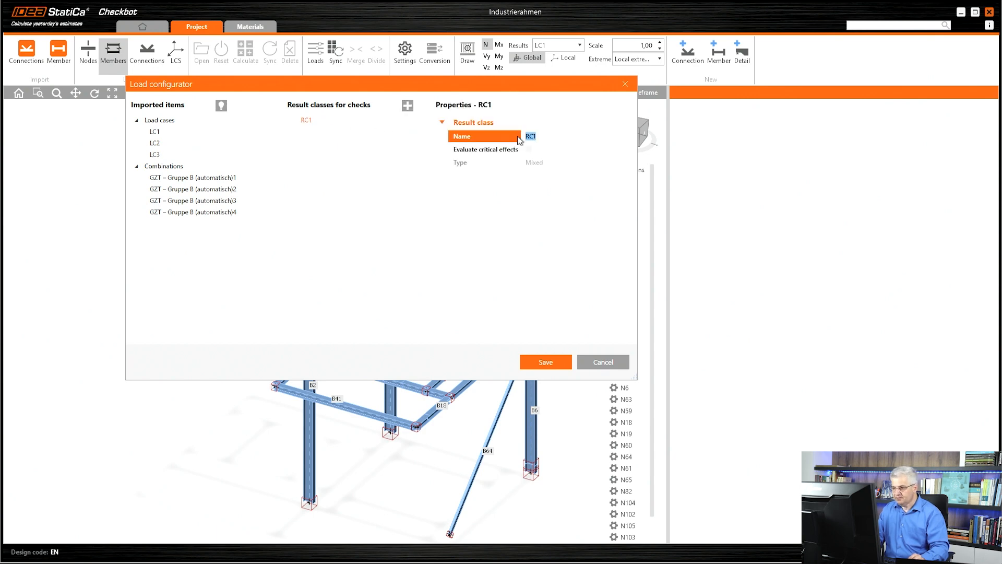
{"action": "type", "text": "RC_"}
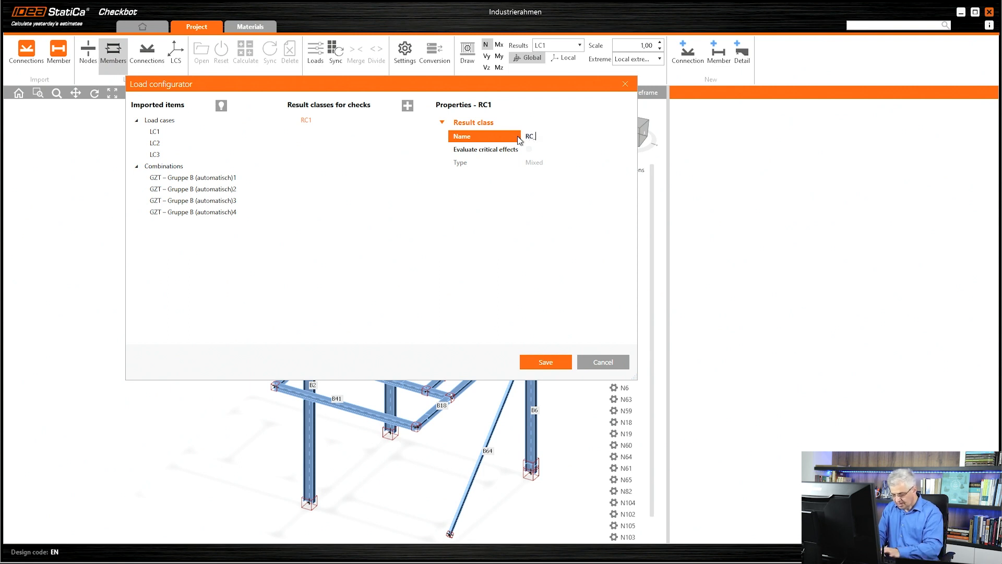
{"action": "type", "text": "ULS"}
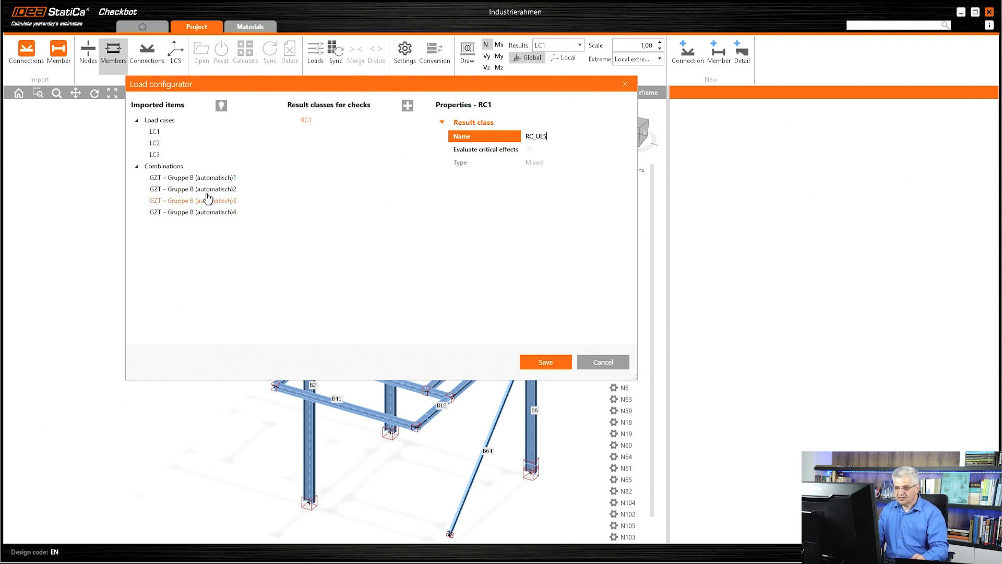
Assign the combinations GZT – Gruppe B (automatisch)1 through 4 to the RC_ULS result class.
{"action": "left_click", "coordinate": [184, 178]}
{"action": "left_click", "coordinate": [190, 212], "text": "shift"}
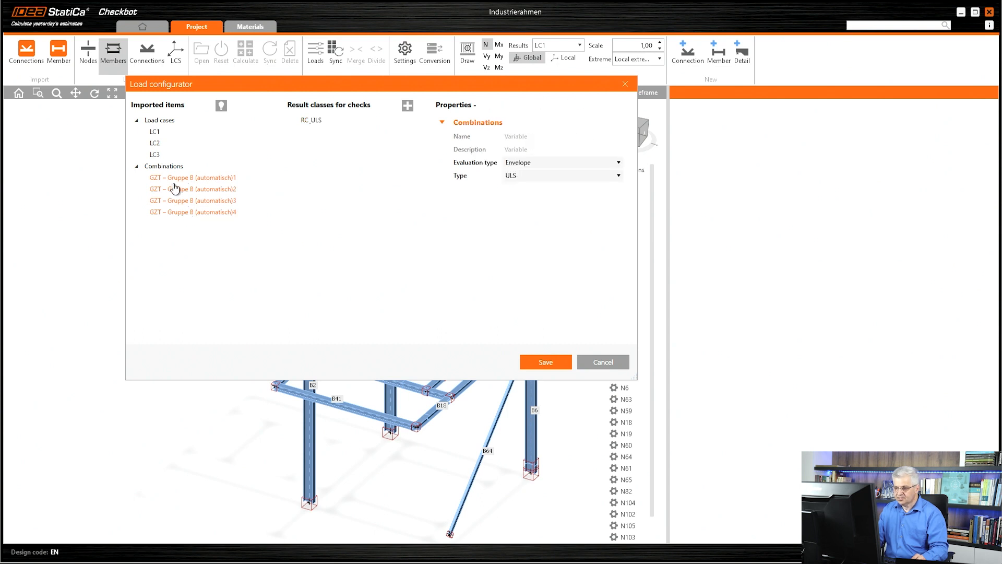
{"action": "left_click_drag", "start_coordinate": [175, 184], "coordinate": [317, 126]}
Inspect the properties of combinations GZT – Gruppe B (automatisch)1 and 4, including description and evaluation type.
{"action": "left_click", "coordinate": [321, 133]}
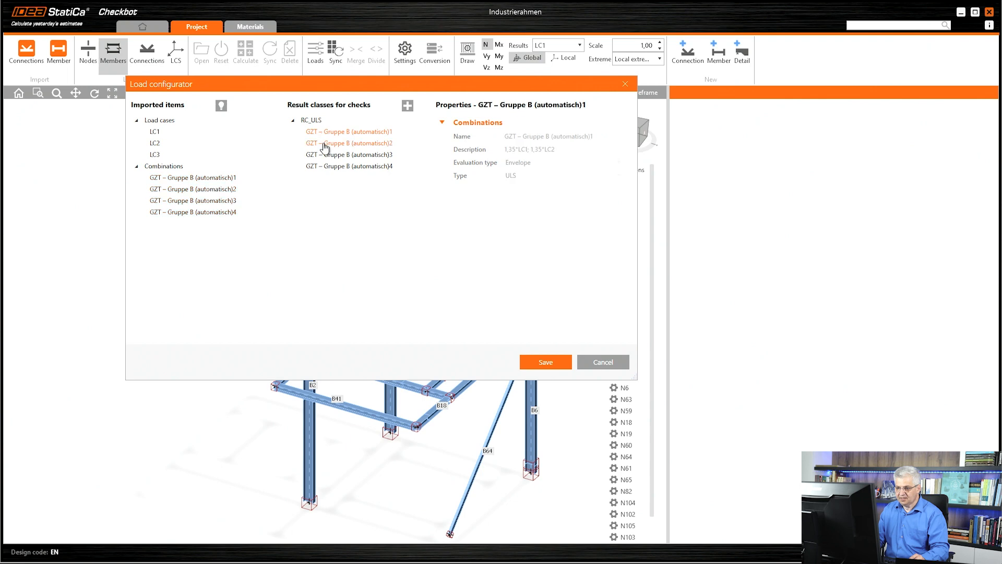
{"action": "left_click", "coordinate": [324, 167]}
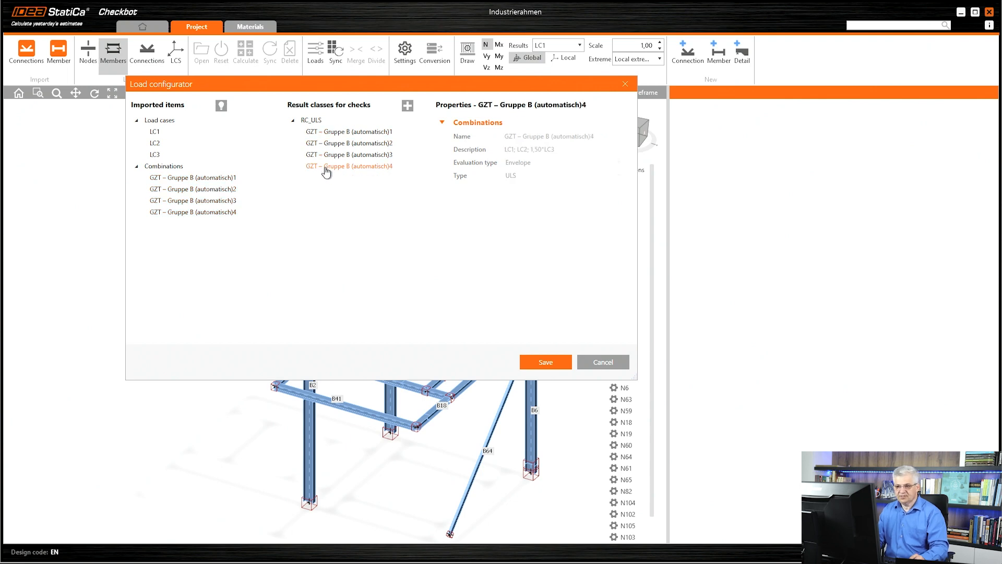
{"action": "left_click", "coordinate": [201, 178]}
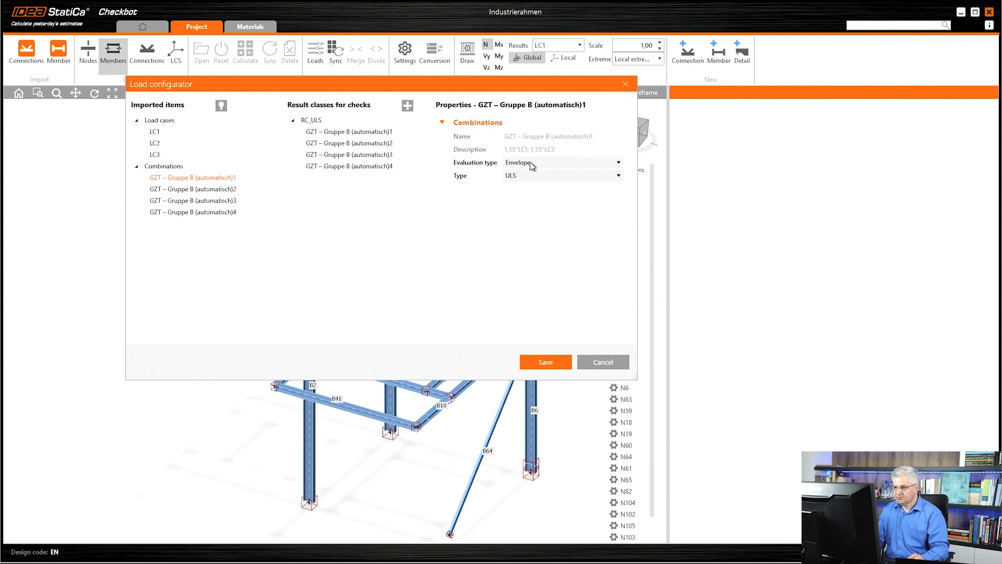
Review the evaluation type and type options of combination GZT – Gruppe B (automatisch)1, keep Envelope and ULS, and save the load configuration.
{"action": "left_click", "coordinate": [531, 165]}
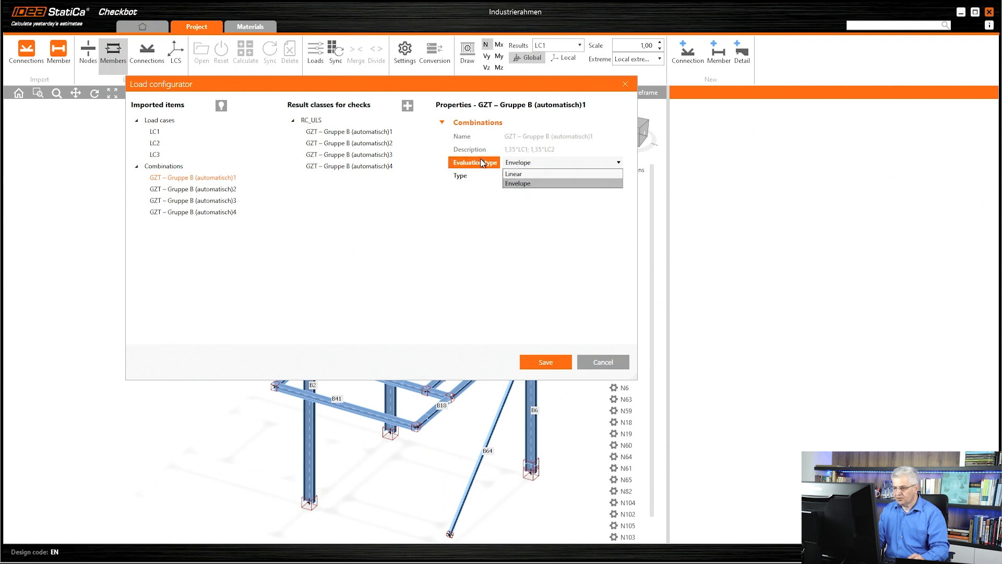
{"action": "left_click", "coordinate": [510, 164]}
{"action": "left_click", "coordinate": [518, 175]}
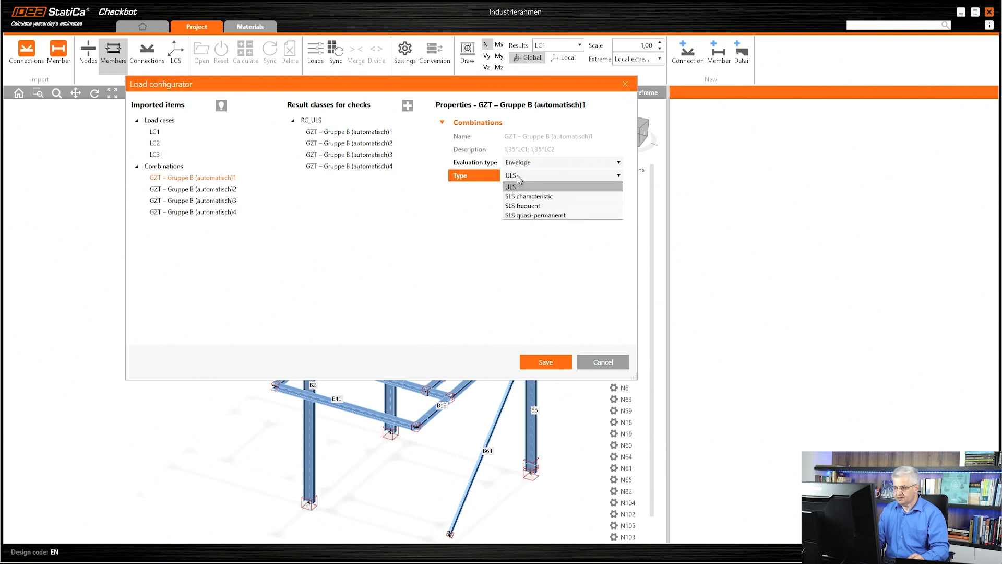
{"action": "left_click", "coordinate": [516, 175]}
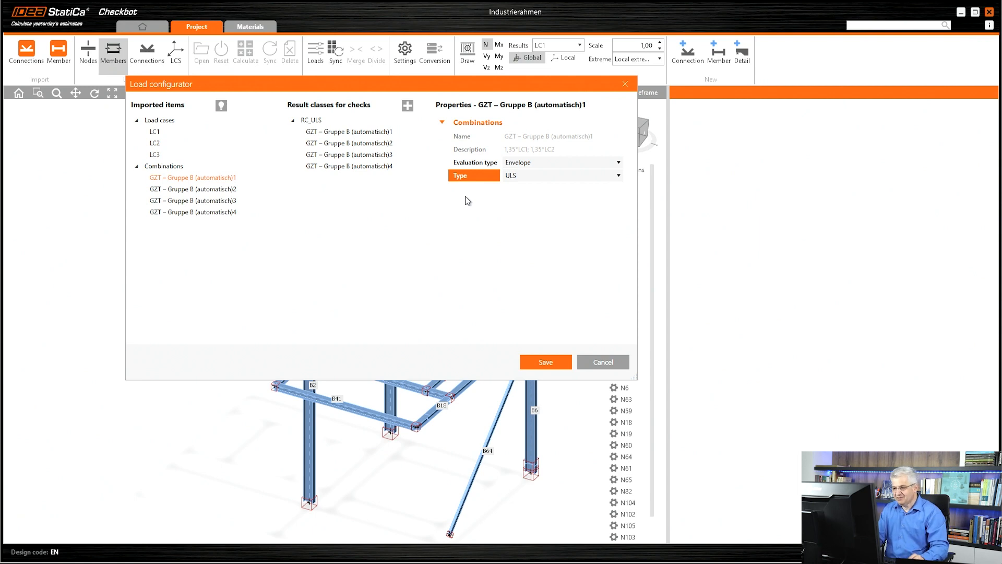
{"action": "left_click", "coordinate": [540, 362]}
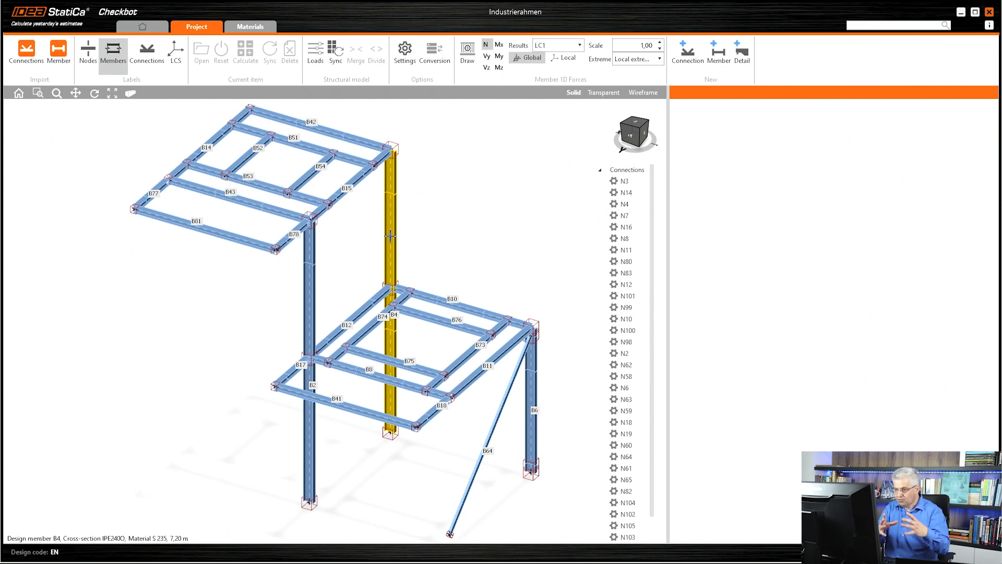
Show the model as wireframe and draw the My internal force diagrams of result class RC_ULS for connection N8.
{"action": "left_click", "coordinate": [644, 94]}
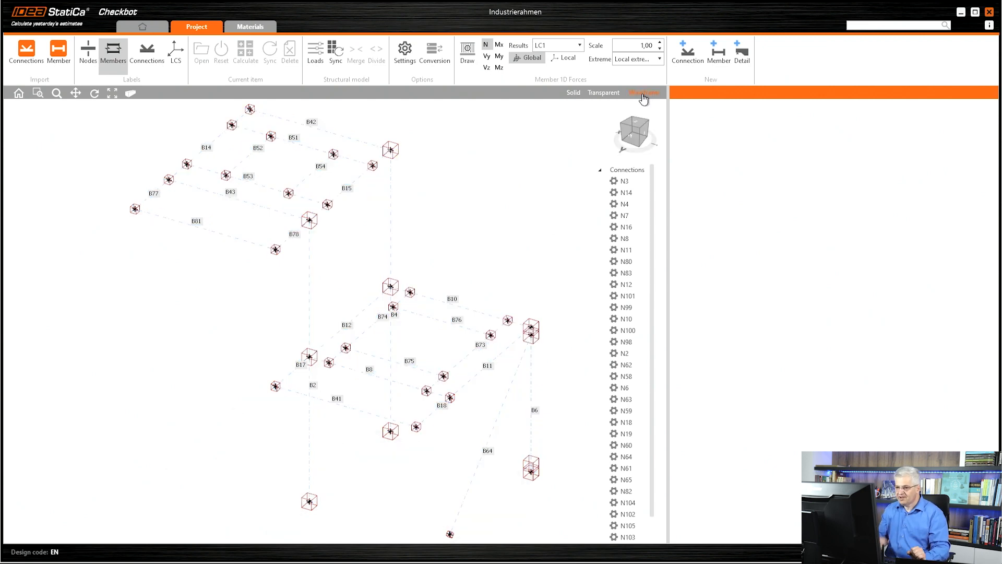
{"action": "left_click", "coordinate": [468, 52]}
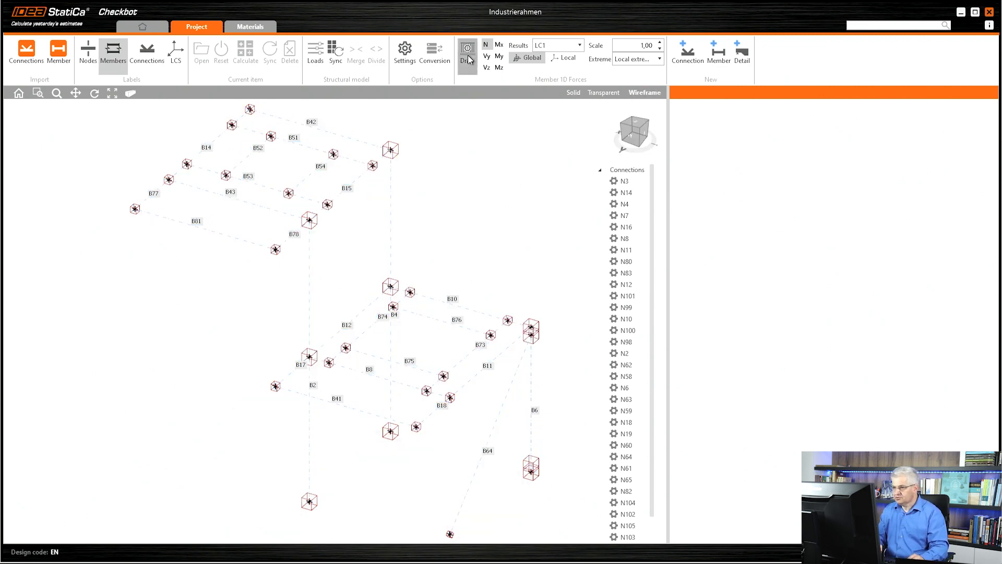
{"action": "left_click", "coordinate": [498, 57]}
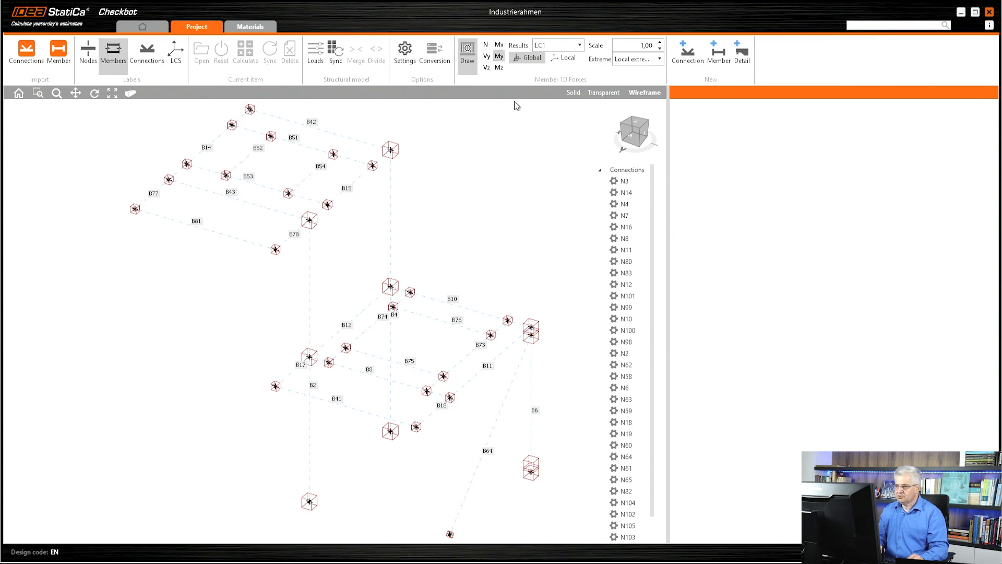
{"action": "left_click", "coordinate": [566, 46]}
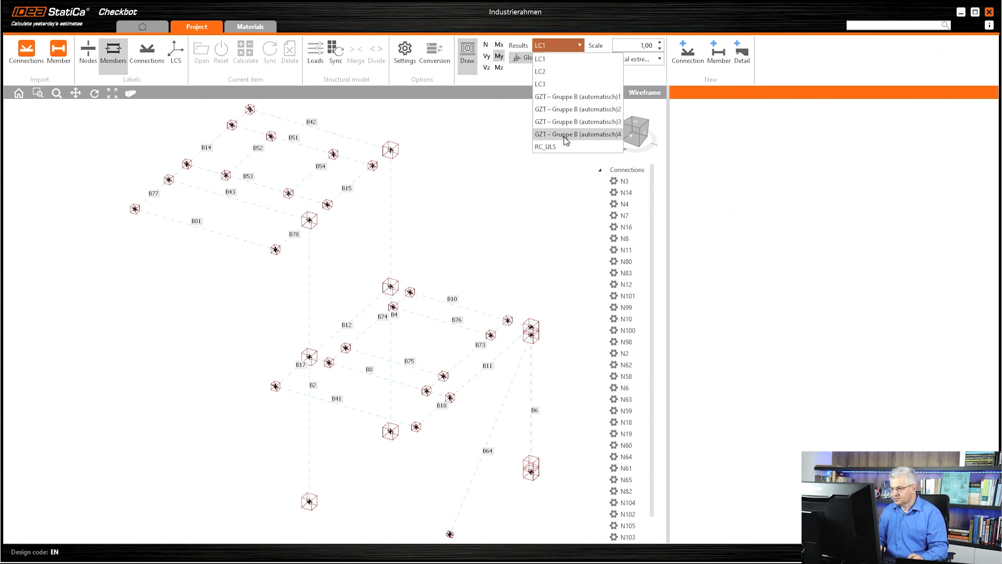
{"action": "left_click", "coordinate": [557, 147]}
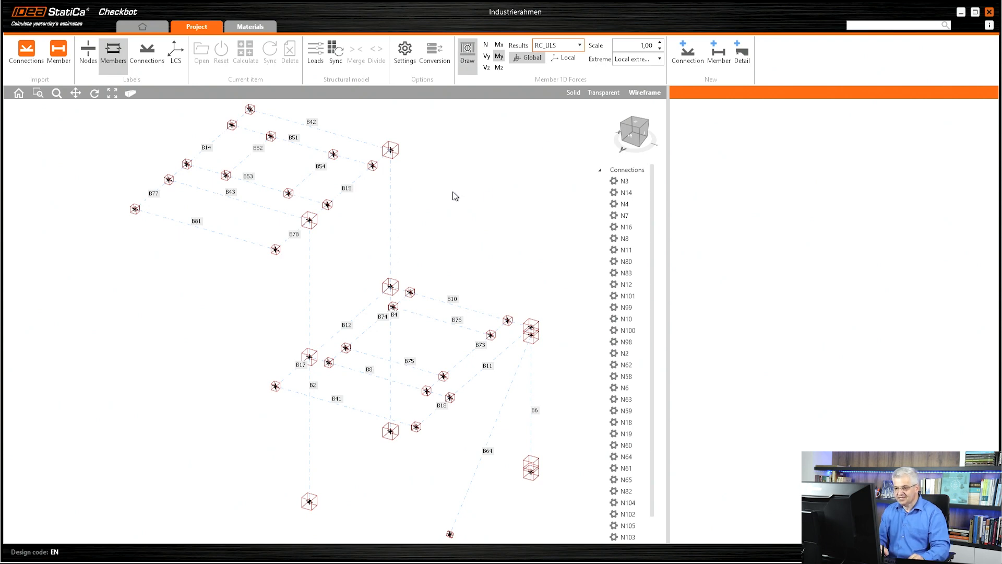
{"action": "left_click", "coordinate": [398, 150]}
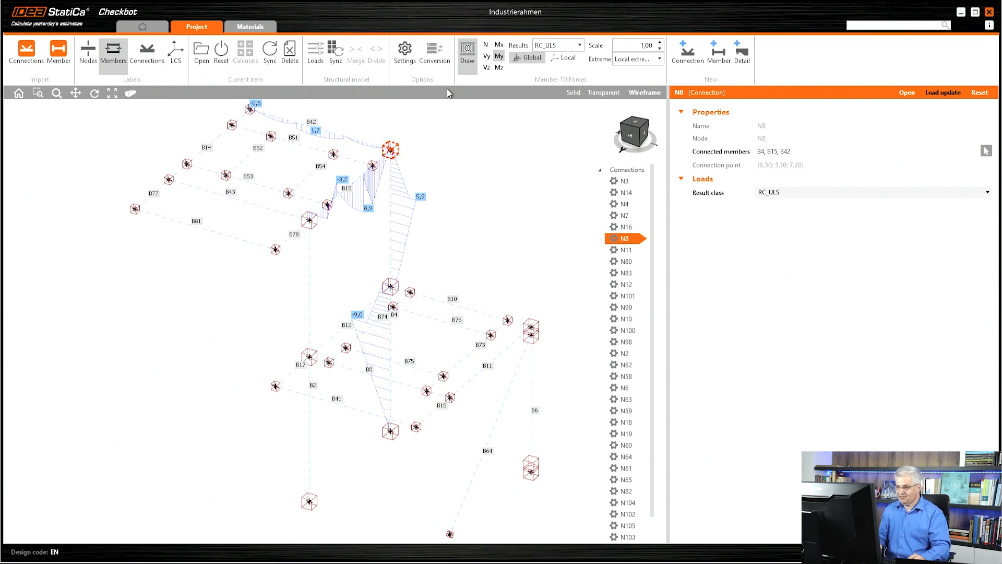
Display the RC_ULS normal forces N for connection N8 and for connections N3 through N100 in the list.
{"action": "left_click", "coordinate": [499, 67]}
{"action": "left_click", "coordinate": [486, 46]}
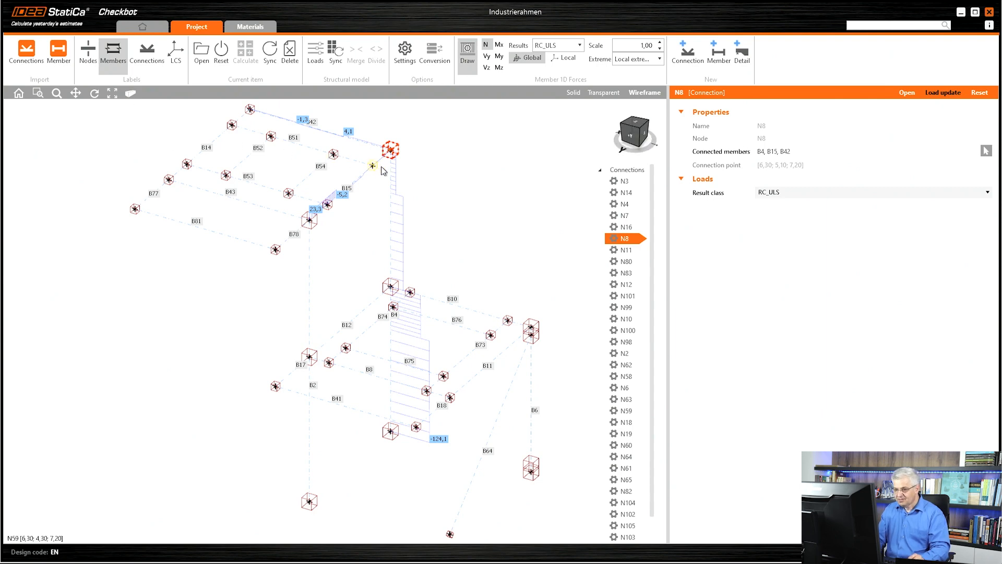
{"action": "left_click", "coordinate": [624, 181]}
{"action": "left_click", "coordinate": [628, 330], "text": "shift"}
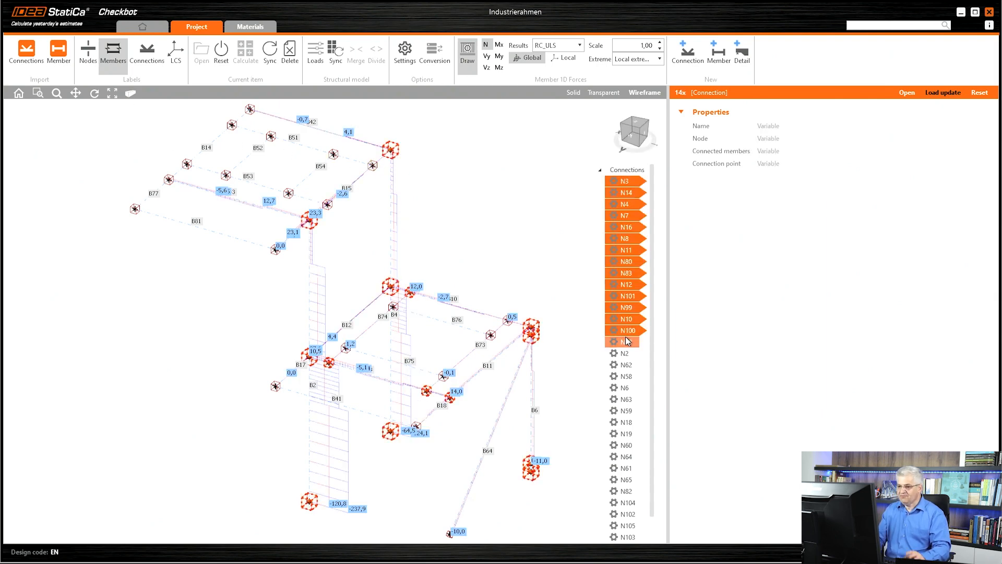
Select only connection N8 again and display the My diagrams of its connected members.
{"action": "left_click", "coordinate": [443, 181]}
{"action": "left_click", "coordinate": [392, 151]}
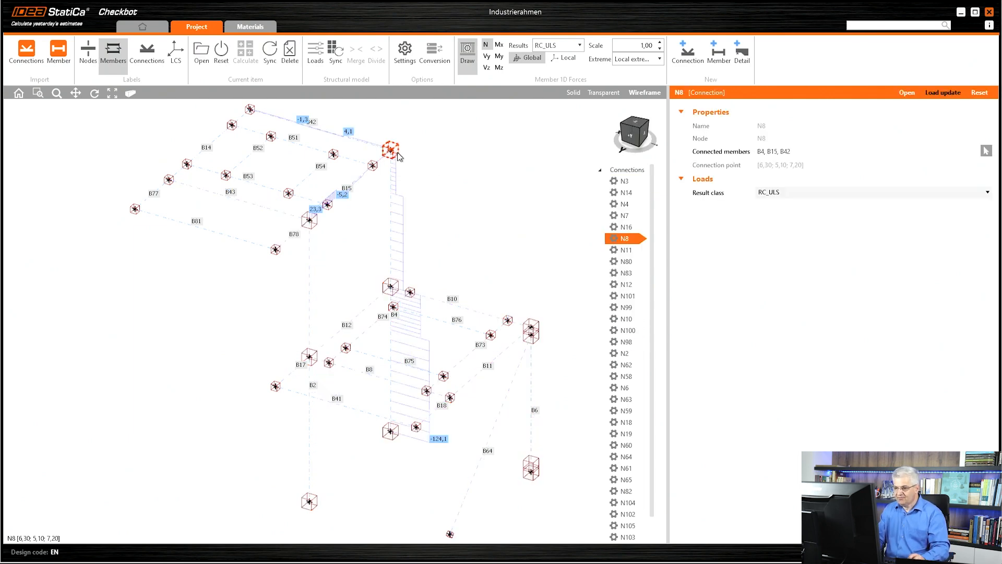
{"action": "left_click", "coordinate": [499, 56]}
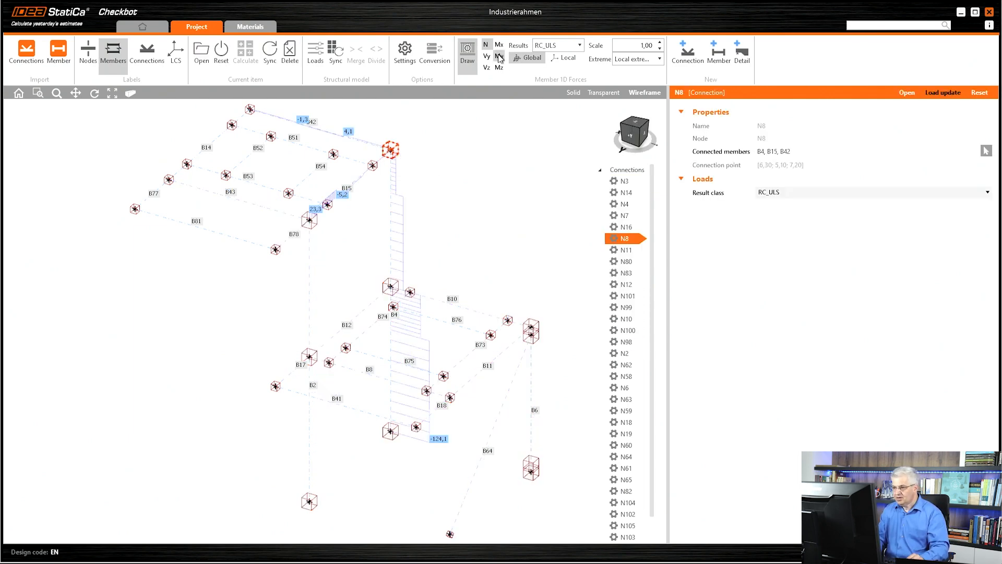
{"action": "middle_click_drag", "start_coordinate": [495, 169], "coordinate": [488, 235]}
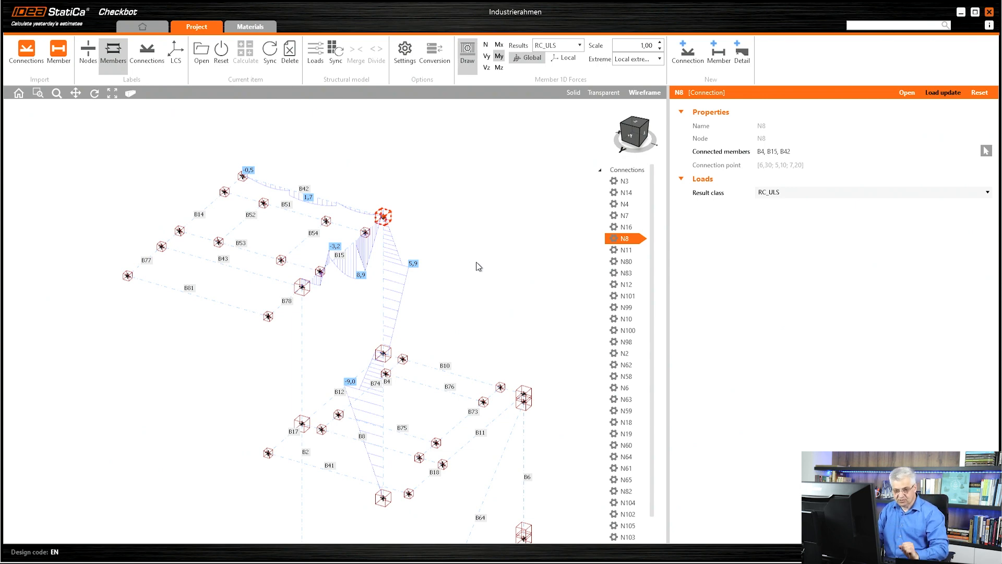
Switch to SCIA Engineer and examine column B4's name, cross-section, LCS rotation and eccentricity properties.
{"action": "key", "text": "alt+Tab"}
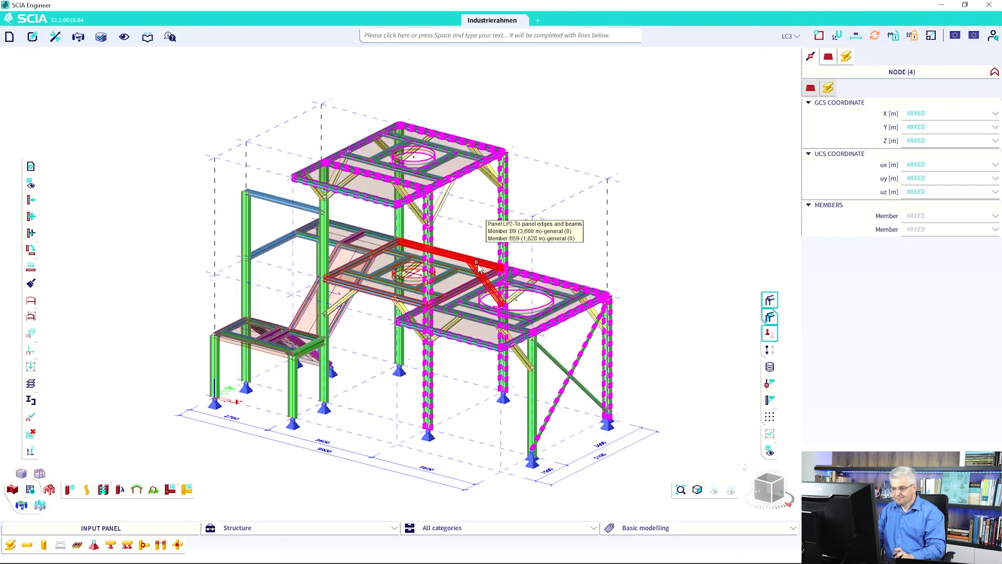
{"action": "key", "text": "Escape"}
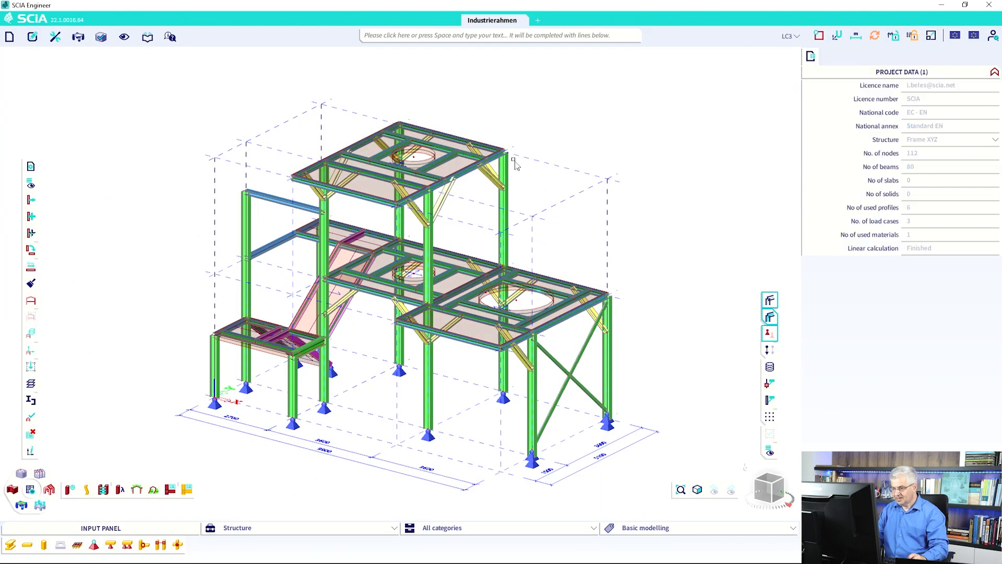
{"action": "left_click", "coordinate": [512, 167]}
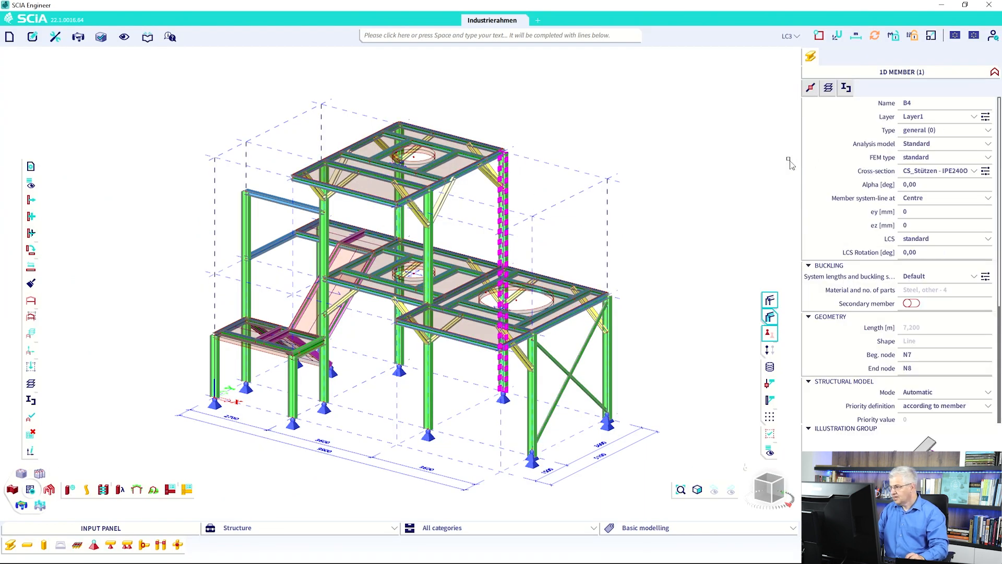
{"action": "mouse_move", "coordinate": [900, 95]}
{"action": "left_mouse_down"}
{"action": "mouse_move", "coordinate": [920, 98]}
{"action": "mouse_move", "coordinate": [906, 117]}
{"action": "mouse_move", "coordinate": [900, 97]}
{"action": "left_mouse_up"}
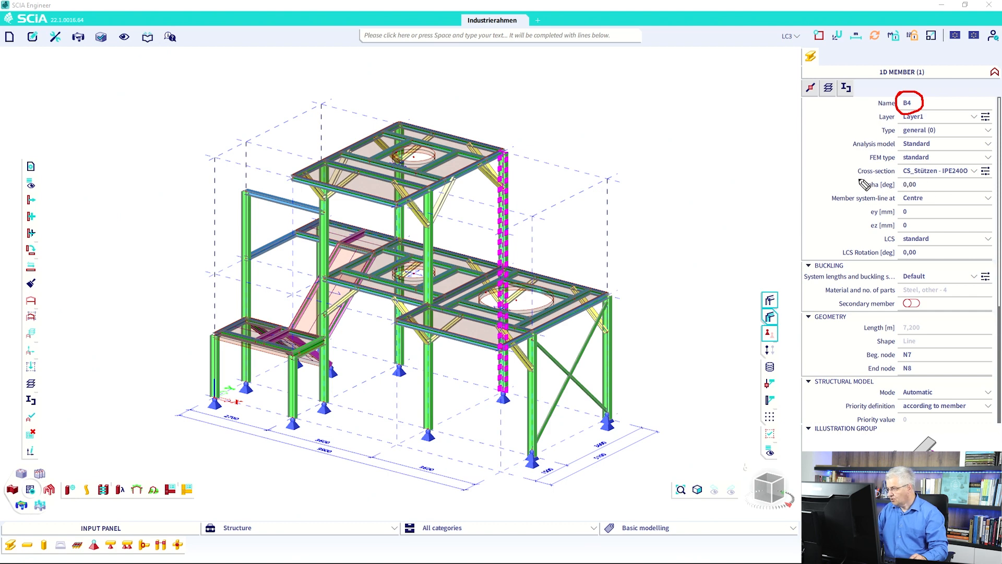
{"action": "mouse_move", "coordinate": [859, 179]}
{"action": "left_mouse_down"}
{"action": "mouse_move", "coordinate": [893, 177]}
{"action": "mouse_move", "coordinate": [908, 191]}
{"action": "mouse_move", "coordinate": [870, 189]}
{"action": "left_mouse_up"}
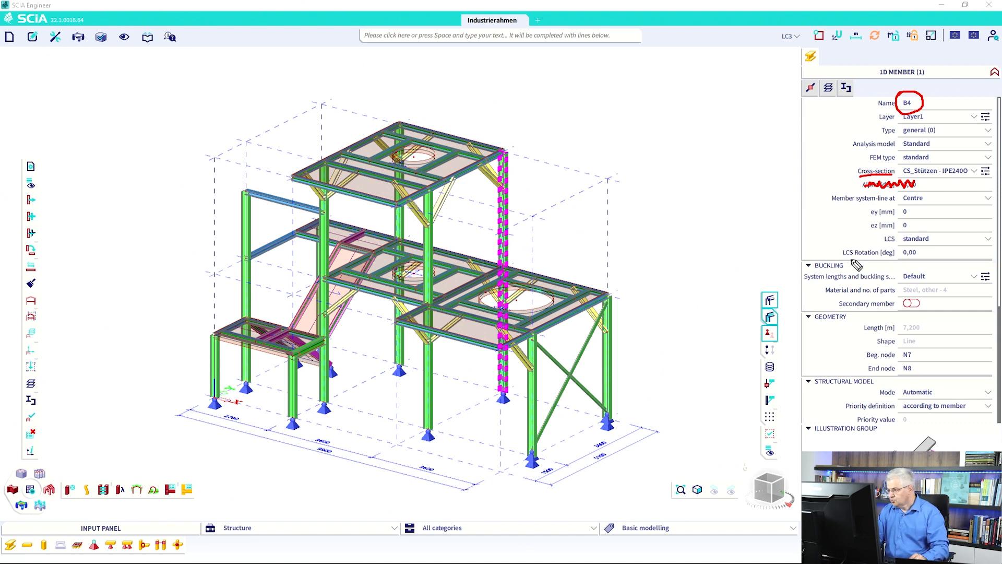
{"action": "left_click_drag", "start_coordinate": [843, 258], "coordinate": [914, 260]}
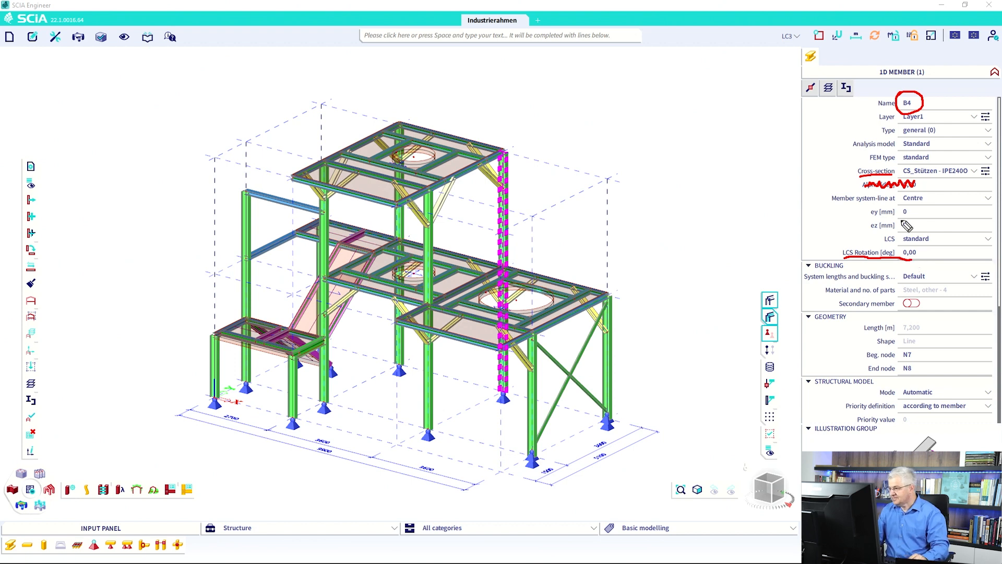
{"action": "mouse_move", "coordinate": [866, 210]}
{"action": "left_mouse_down"}
{"action": "mouse_move", "coordinate": [929, 222]}
{"action": "mouse_move", "coordinate": [864, 216]}
{"action": "mouse_move", "coordinate": [883, 210]}
{"action": "left_mouse_up"}
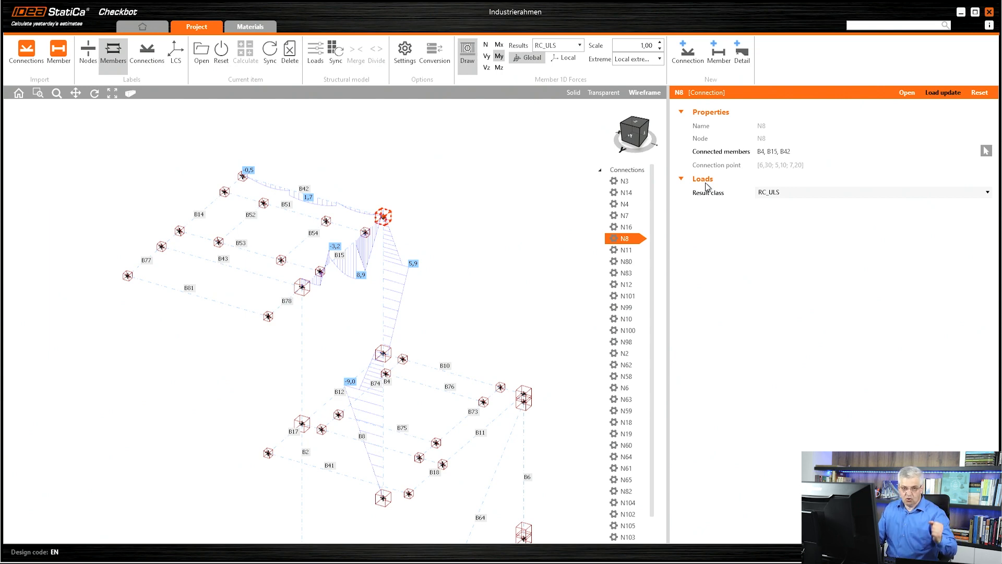
Return to the SCIA Engineer model, clear the column selection and turn off the rendered display of the members.
{"action": "key", "text": "alt+Tab"}
{"action": "key", "text": "alt+Tab"}
{"action": "key", "text": "alt+Tab"}
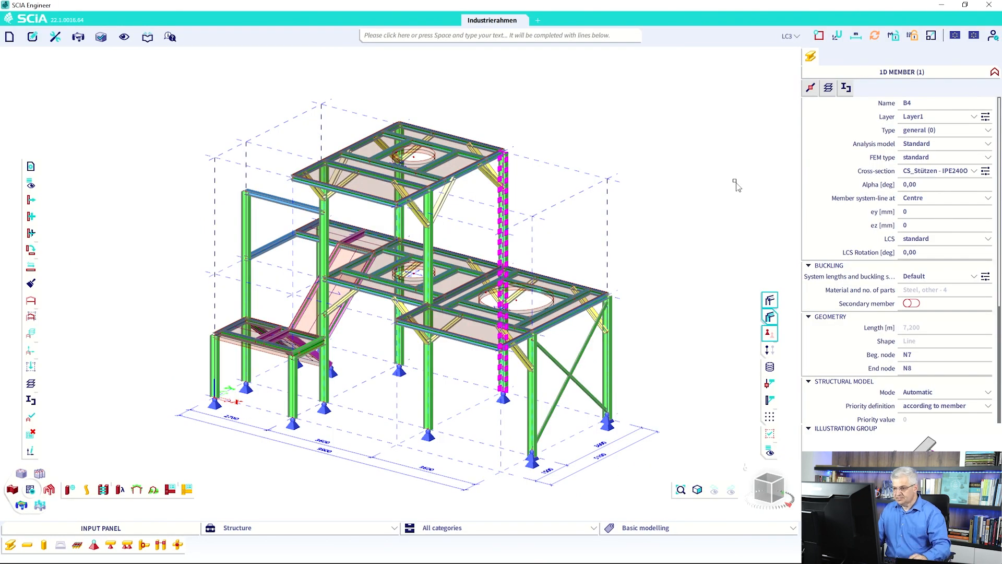
{"action": "key", "text": "Escape"}
{"action": "left_click", "coordinate": [770, 315]}
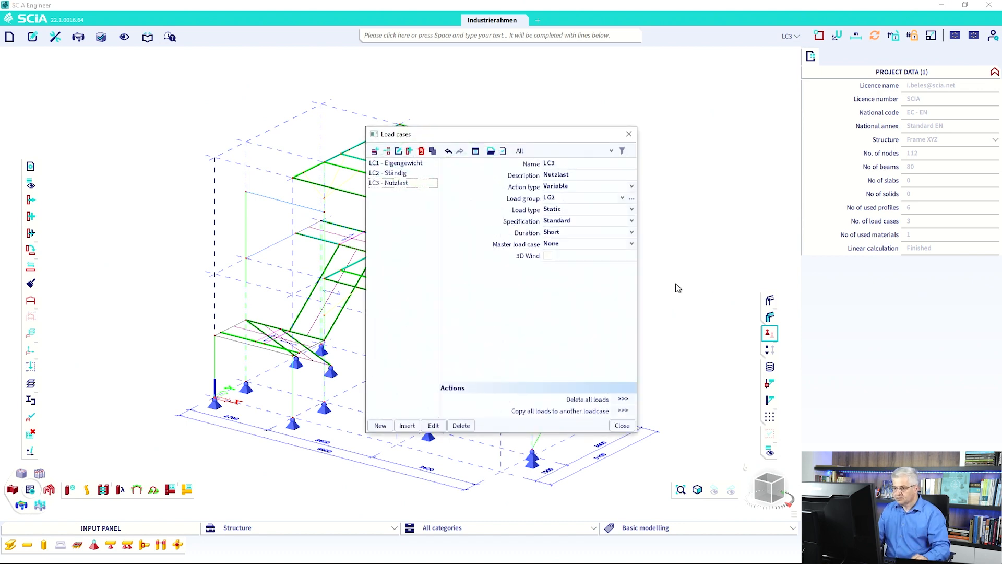
Create a new variable load case named LC_W with the description Wind.
{"action": "left_click", "coordinate": [381, 425]}
{"action": "left_click", "coordinate": [559, 165]}
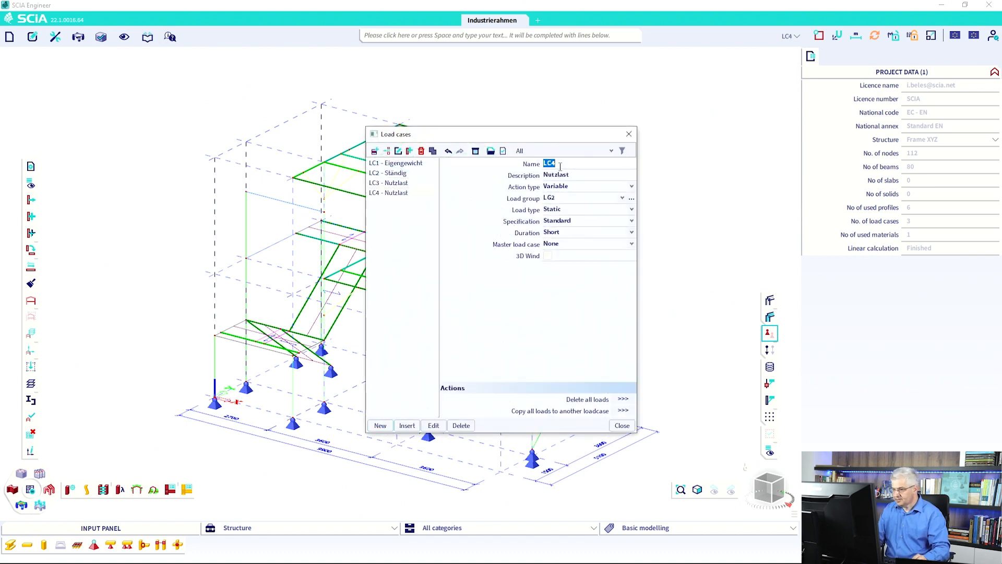
{"action": "left_click_drag", "start_coordinate": [551, 164], "coordinate": [560, 165]}
{"action": "type", "text": "_W"}
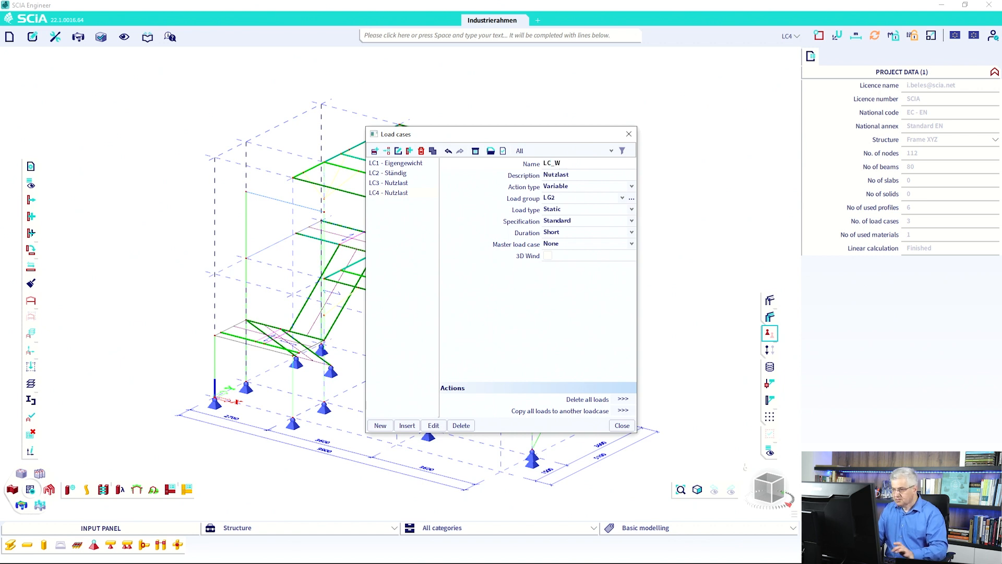
{"action": "key", "text": "Return"}
{"action": "double_click", "coordinate": [557, 175]}
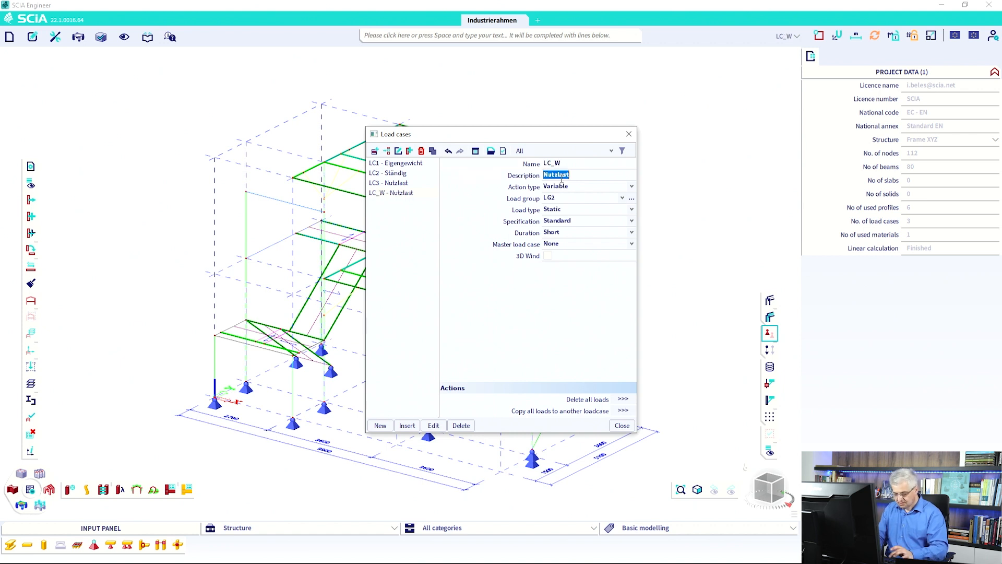
{"action": "type", "text": "Wind"}
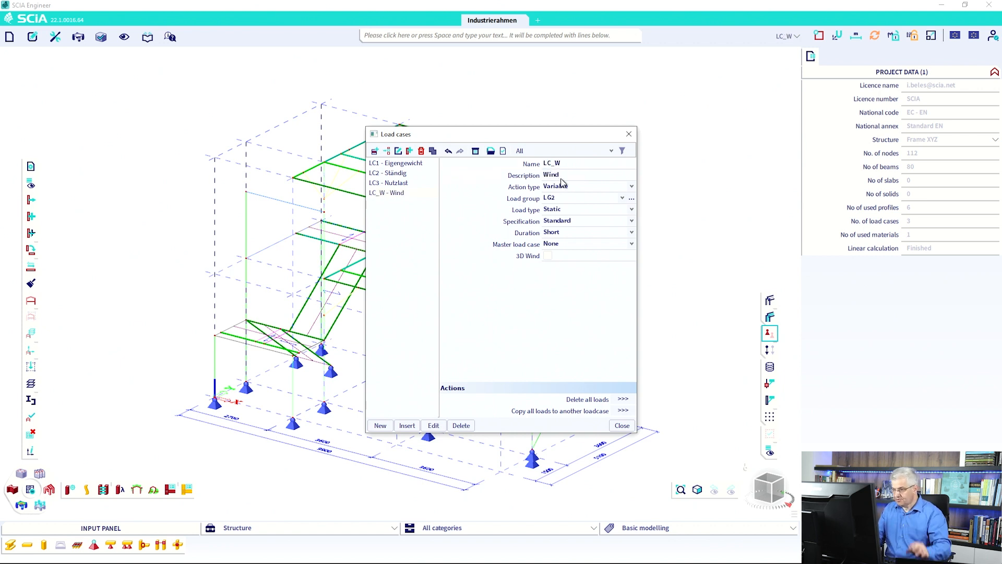
Create a new variable load group with Exclusive relation and load type Wind, and assign it to load case LC_W.
{"action": "left_click", "coordinate": [632, 197]}
{"action": "left_click", "coordinate": [380, 426]}
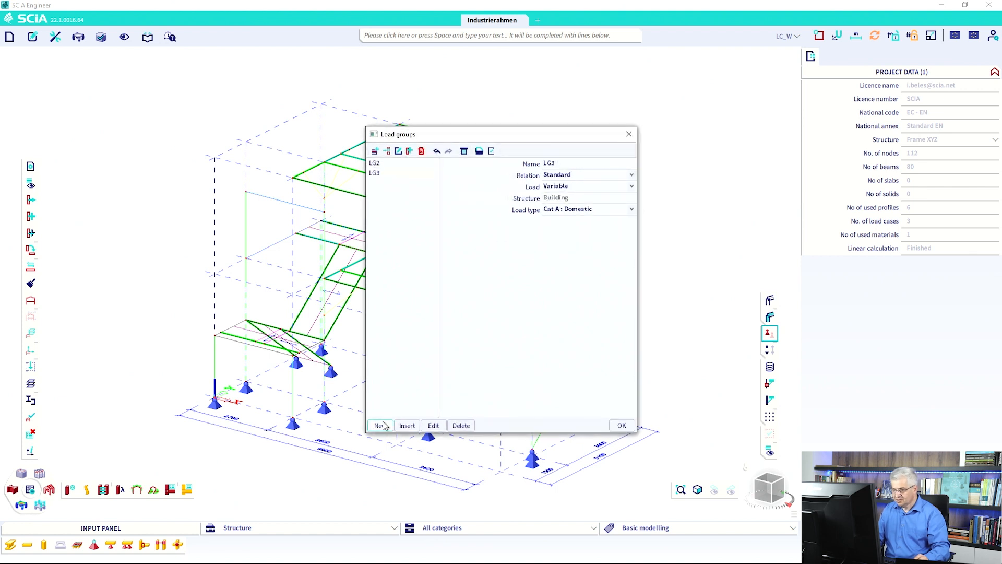
{"action": "left_click", "coordinate": [578, 174]}
{"action": "left_click", "coordinate": [578, 188]}
{"action": "left_click", "coordinate": [578, 209]}
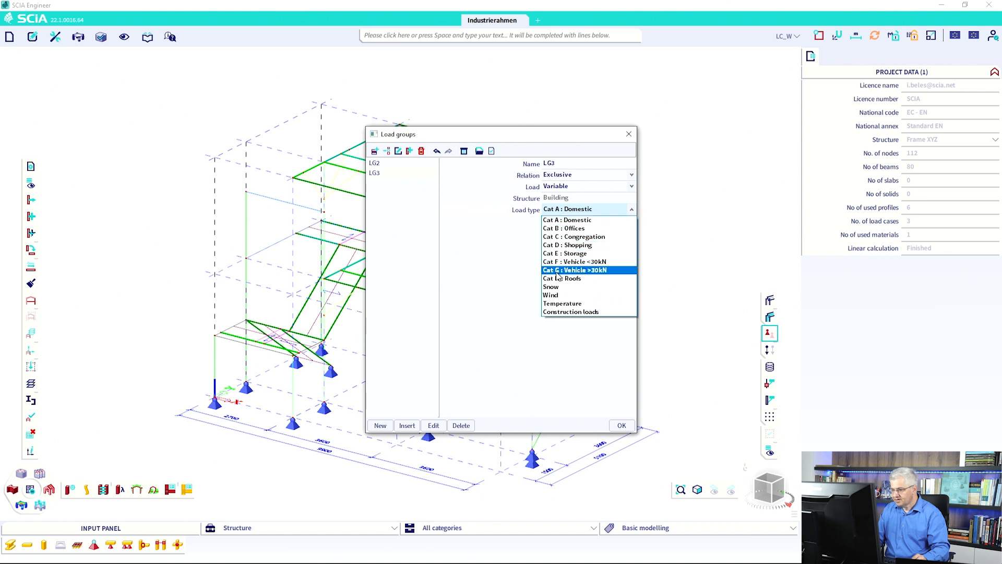
{"action": "left_click", "coordinate": [558, 290]}
{"action": "left_click", "coordinate": [621, 426]}
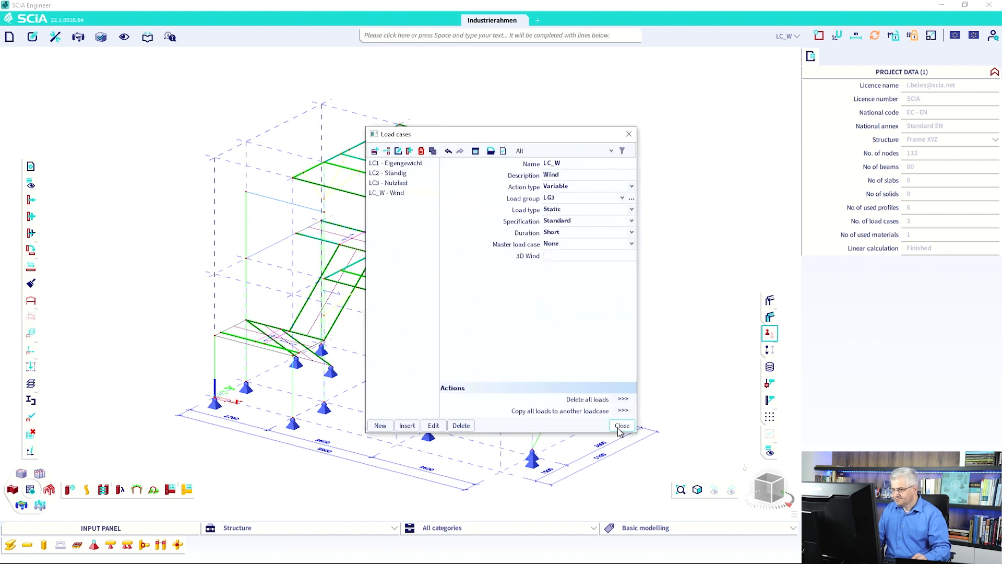
{"action": "left_click", "coordinate": [621, 426]}
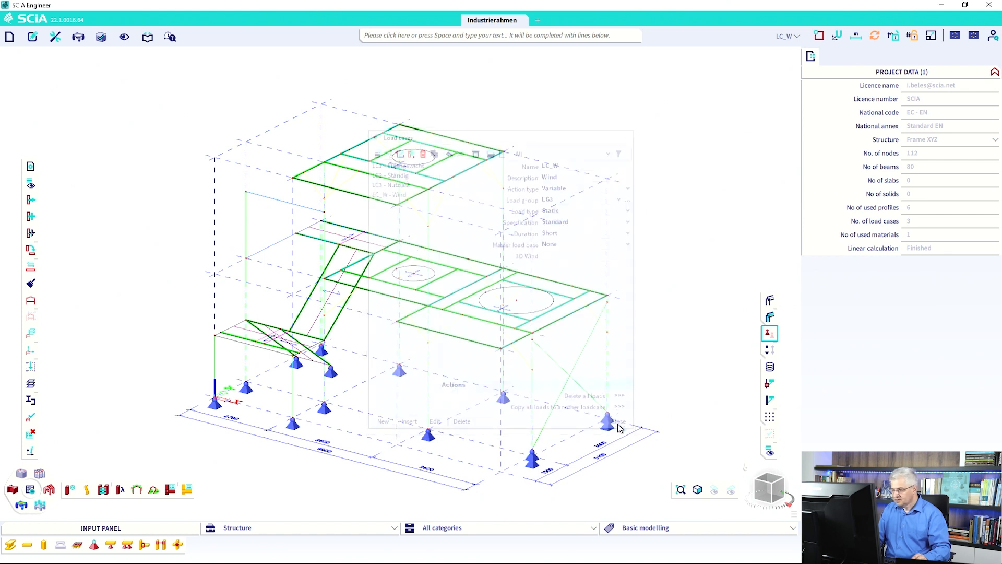
Apply a uniform line force of -5 kN/m in global X along the upper platform's edge beams in load case LC_W.
{"action": "left_click", "coordinate": [261, 528]}
{"action": "left_click", "coordinate": [240, 487]}
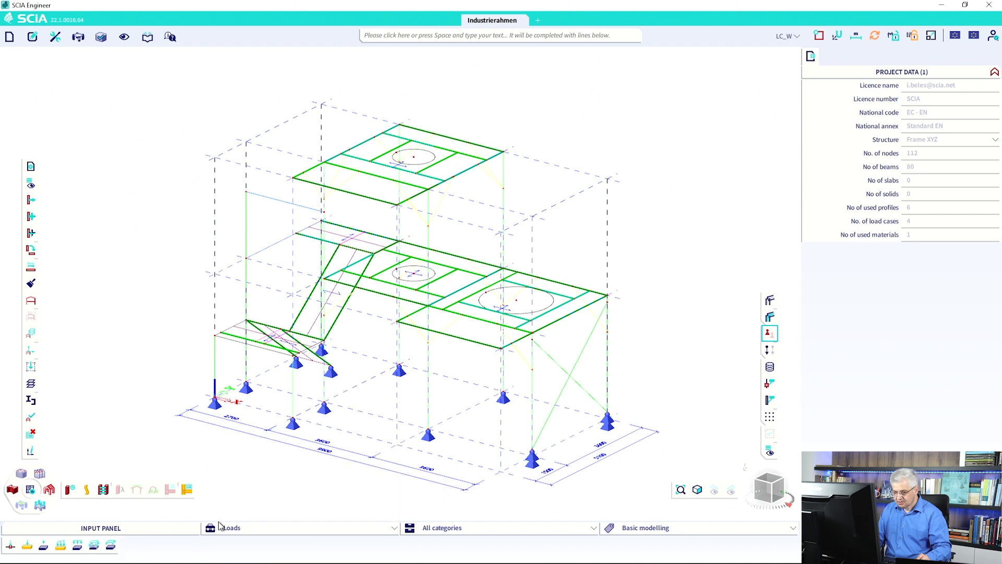
{"action": "left_click", "coordinate": [60, 545]}
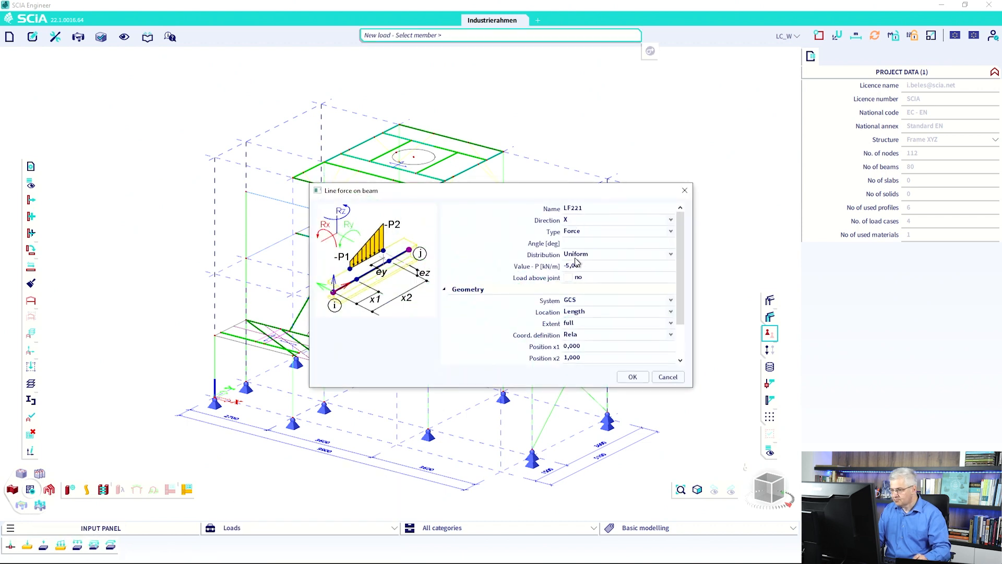
{"action": "left_click", "coordinate": [632, 377]}
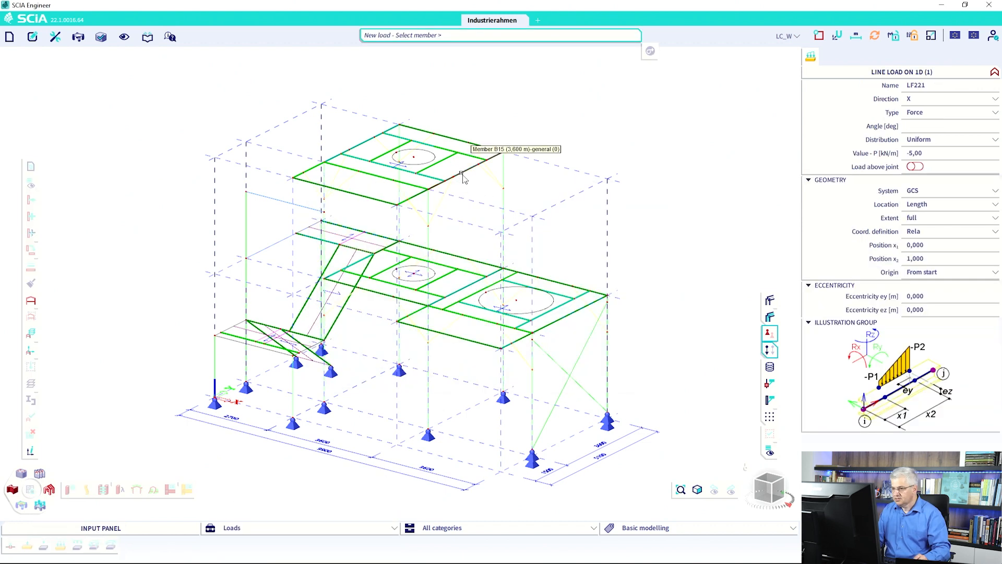
{"action": "left_click", "coordinate": [419, 196]}
{"action": "key", "text": "Escape"}
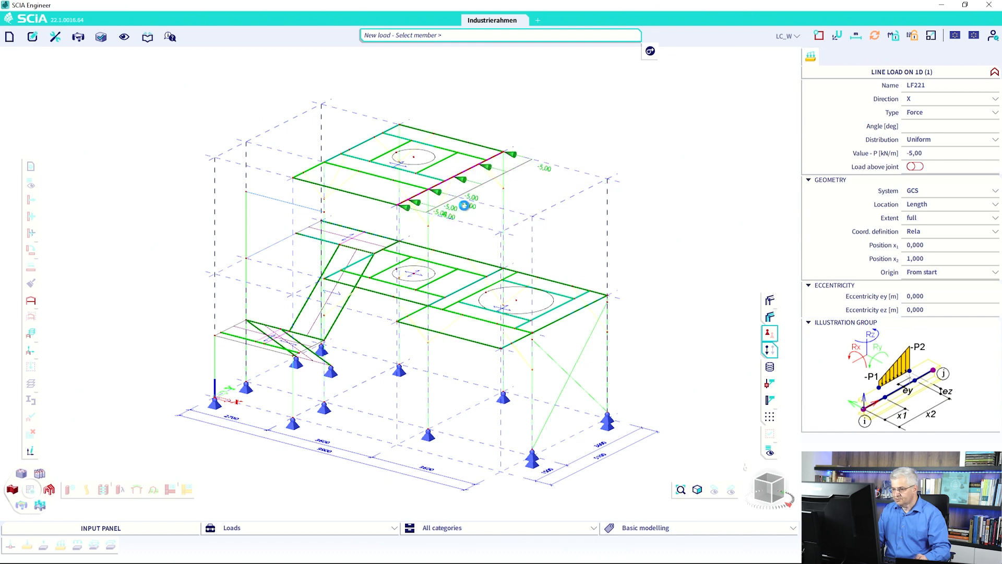
{"action": "key", "text": "Escape"}
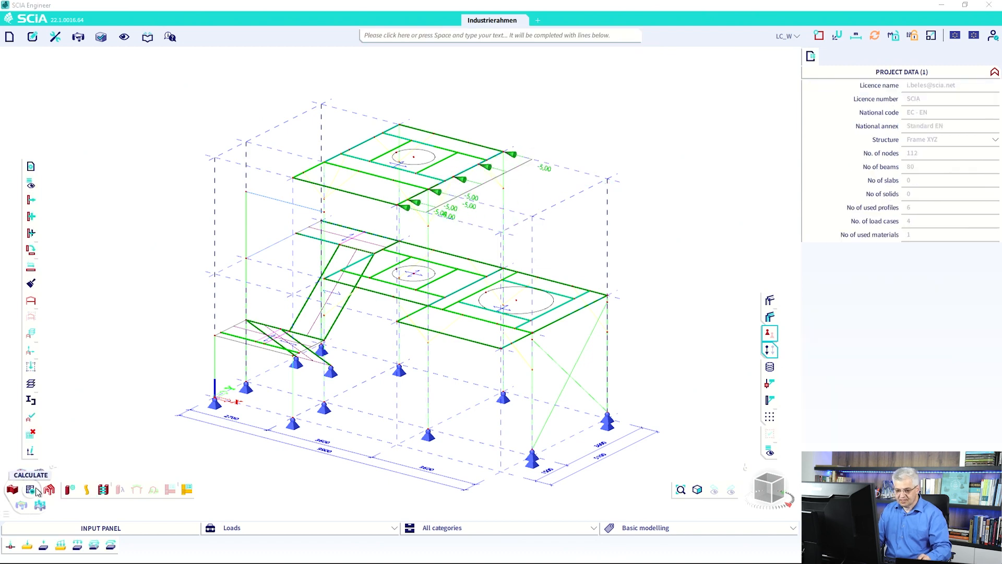
Run the linear calculation of the frame including the wind load case.
{"action": "left_click", "coordinate": [31, 490]}
{"action": "left_click", "coordinate": [382, 409]}
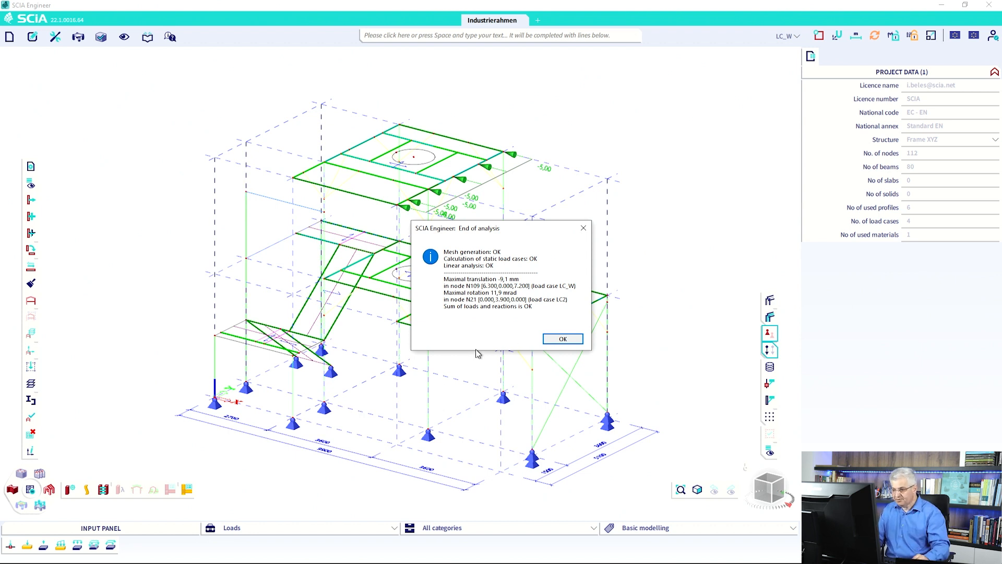
{"action": "left_click", "coordinate": [567, 339]}
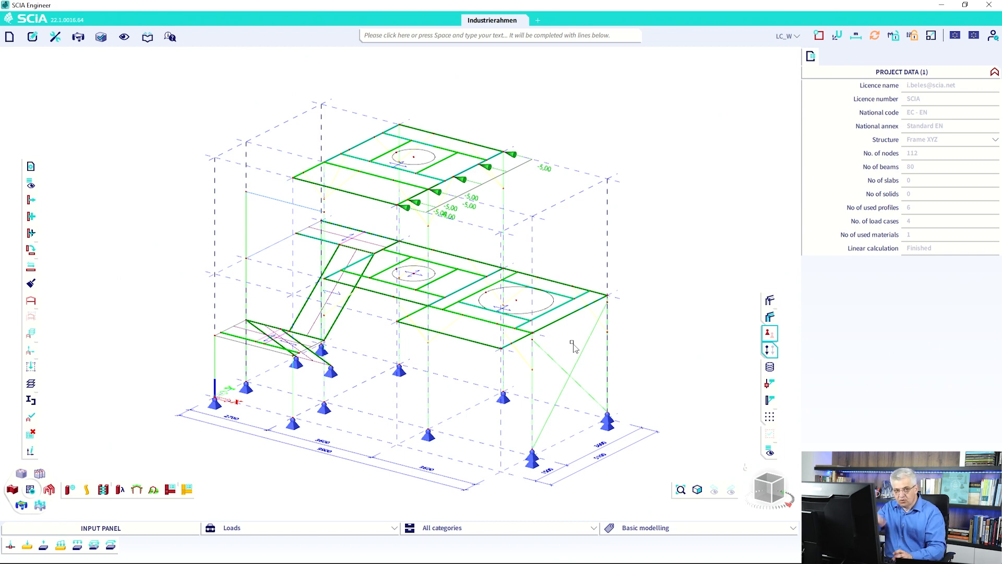
Switch to Checkbot, synchronize the whole model starting from connection N8, and choose LC_W as the displayed result case.
{"action": "key", "text": "alt+Tab"}
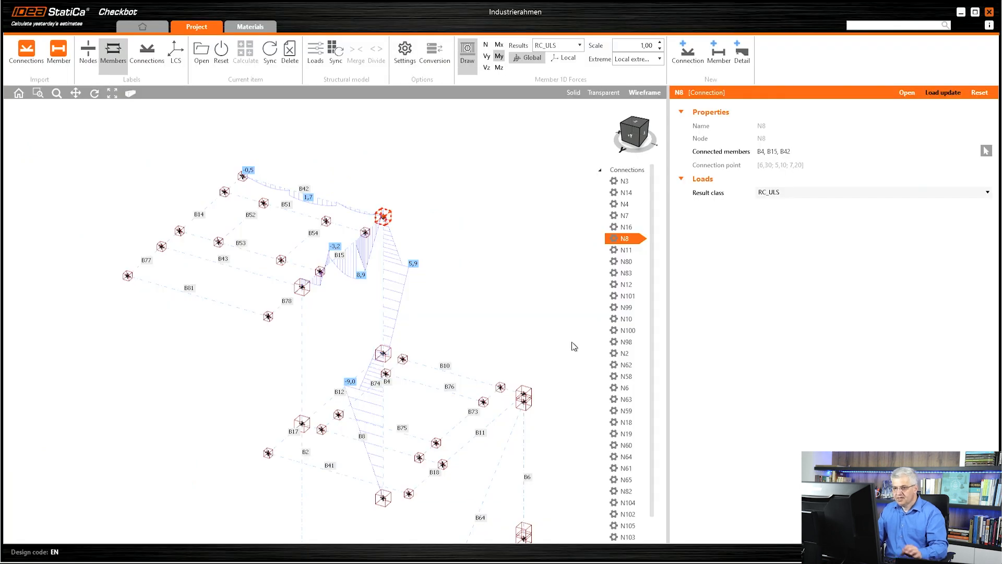
{"action": "left_click", "coordinate": [441, 207]}
{"action": "left_click", "coordinate": [389, 215]}
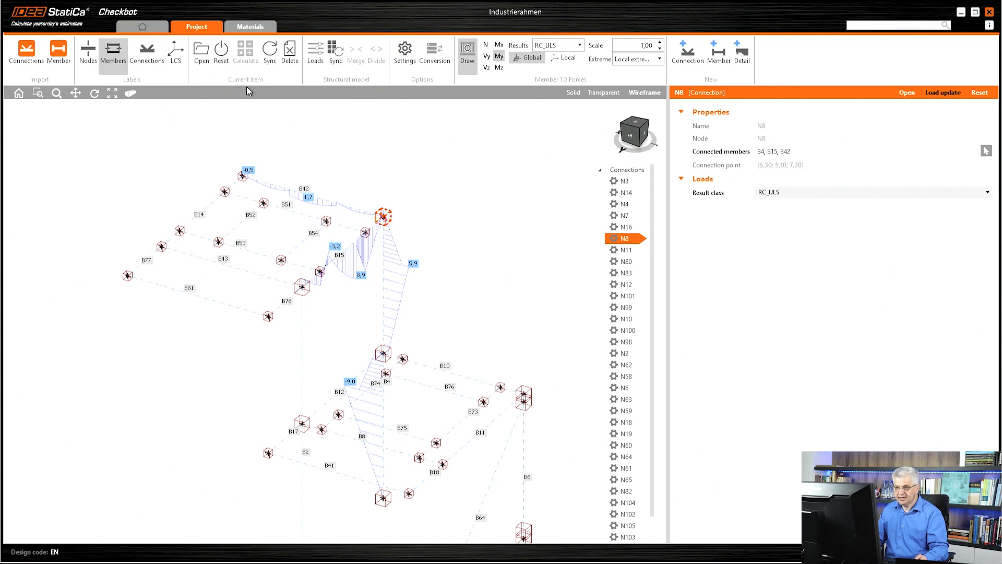
{"action": "left_click", "coordinate": [268, 62]}
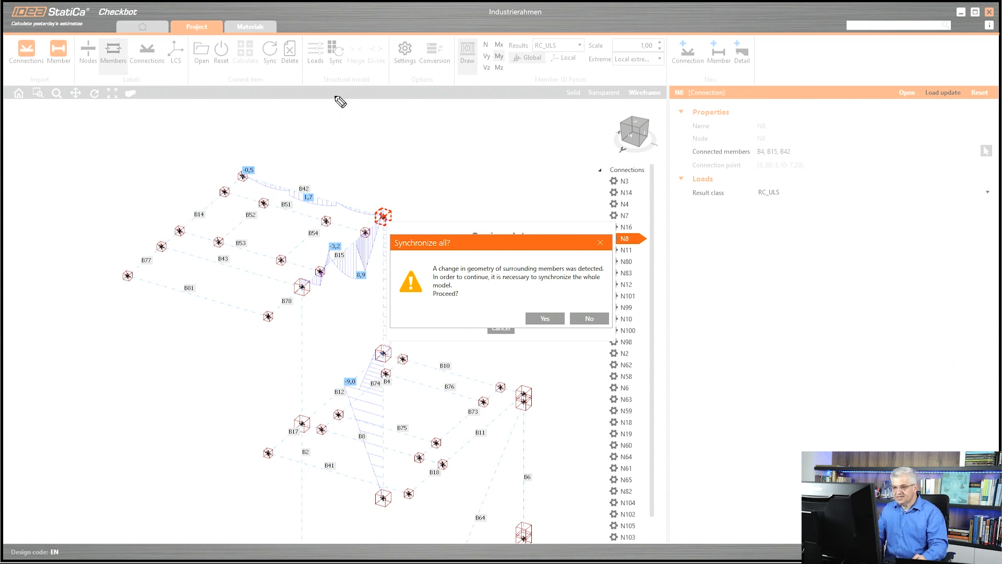
{"action": "mouse_move", "coordinate": [315, 51]}
{"action": "left_mouse_down"}
{"action": "mouse_move", "coordinate": [344, 29]}
{"action": "mouse_move", "coordinate": [340, 79]}
{"action": "mouse_move", "coordinate": [320, 55]}
{"action": "left_mouse_up"}
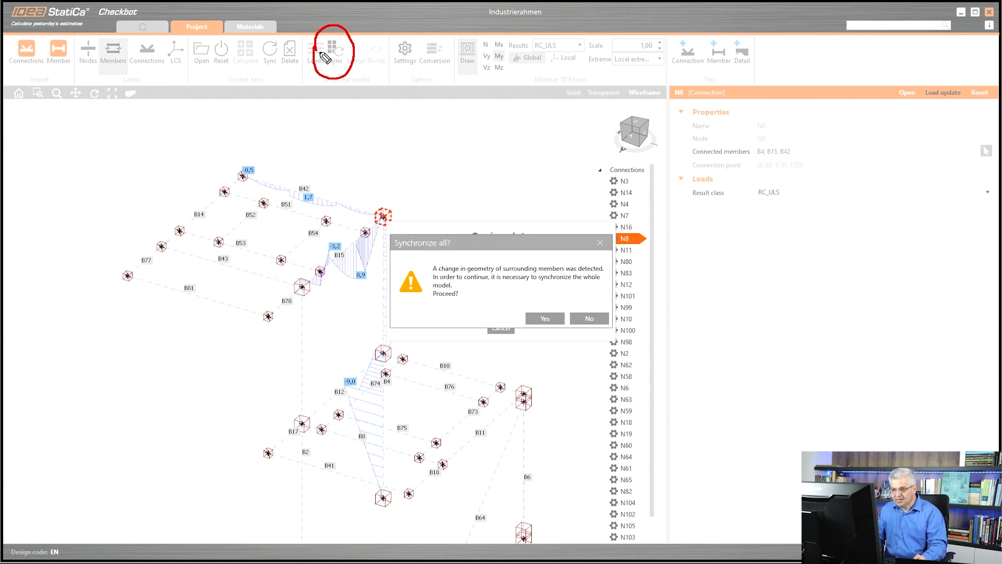
{"action": "key", "text": "Escape"}
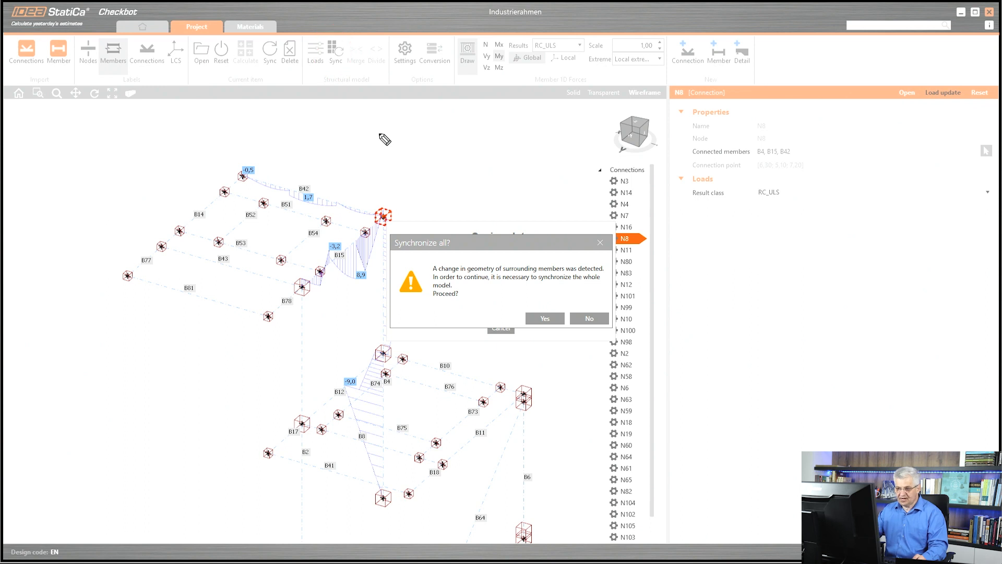
{"action": "left_click", "coordinate": [545, 319]}
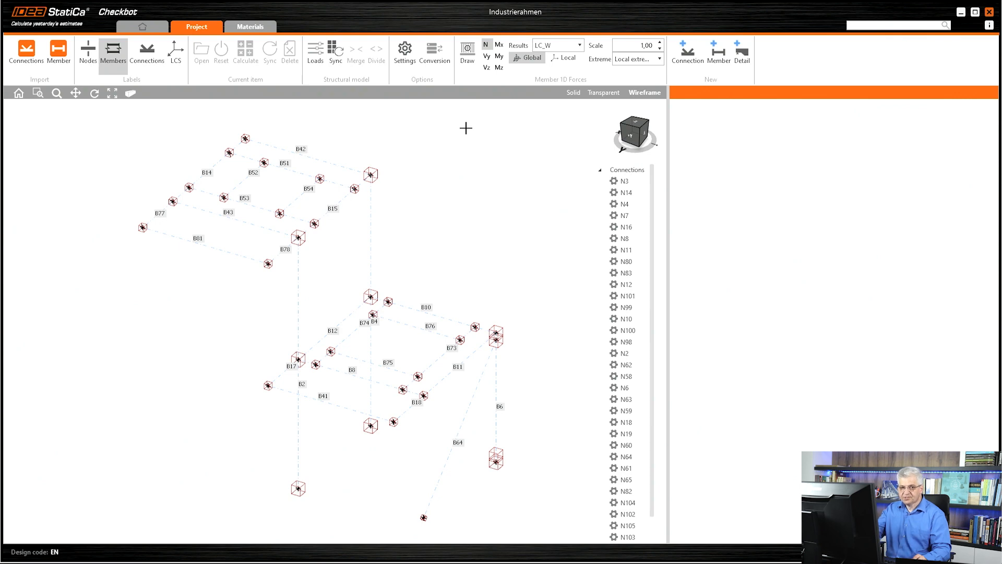
{"action": "left_click", "coordinate": [564, 45]}
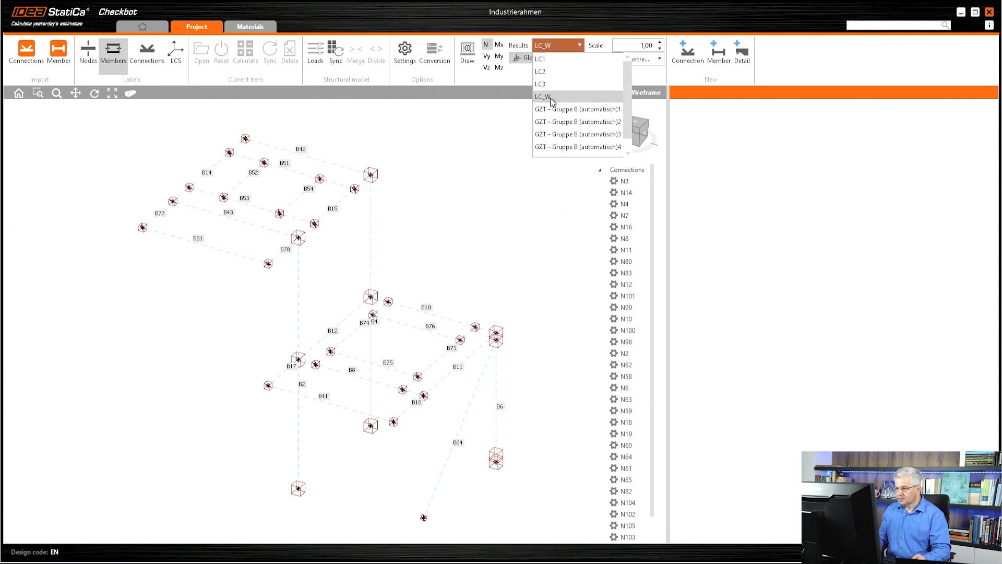
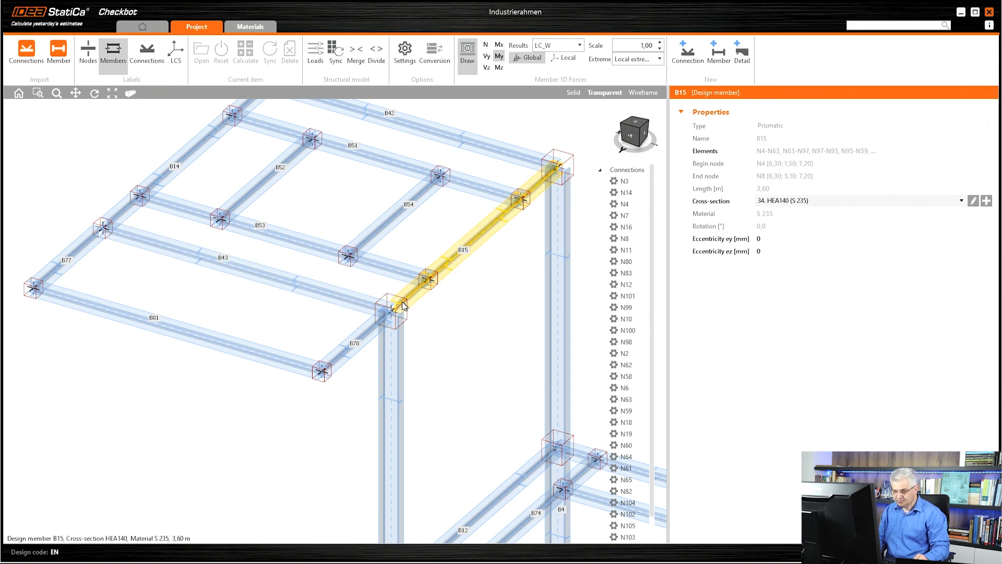
{"action": "left_click_drag", "start_coordinate": [424, 282], "coordinate": [345, 348]}
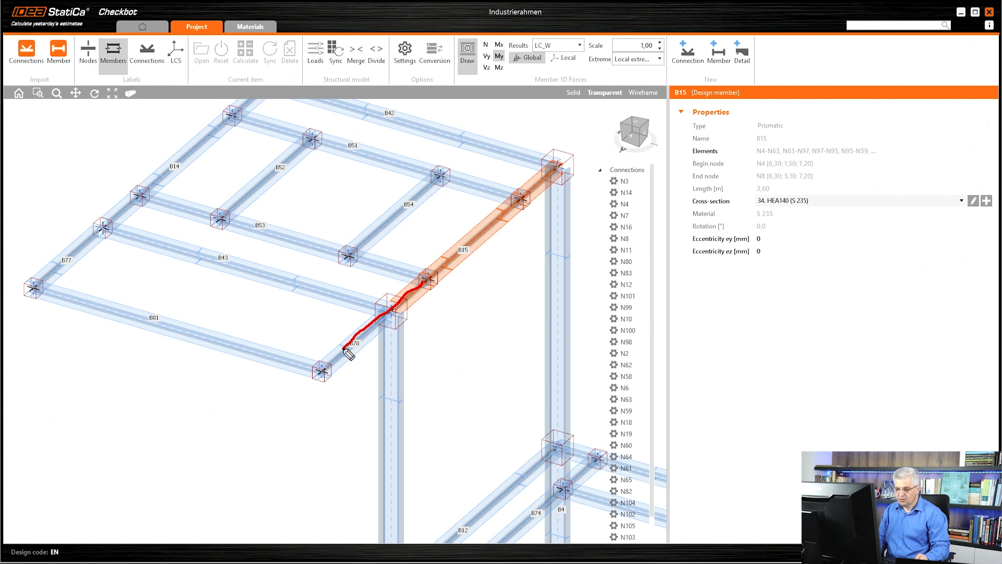
{"action": "left_click_drag", "start_coordinate": [399, 328], "coordinate": [391, 328]}
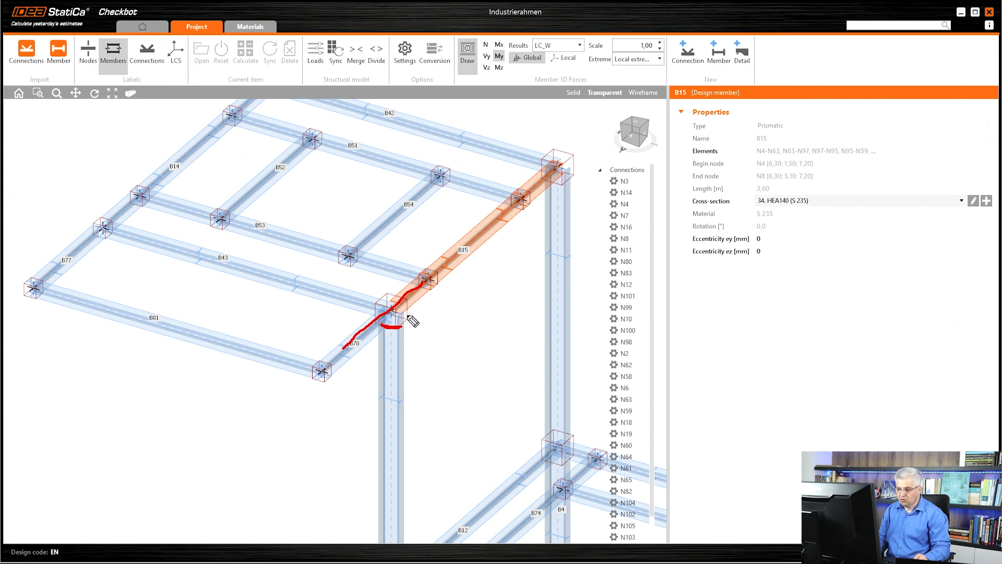
{"action": "key", "text": "Escape"}
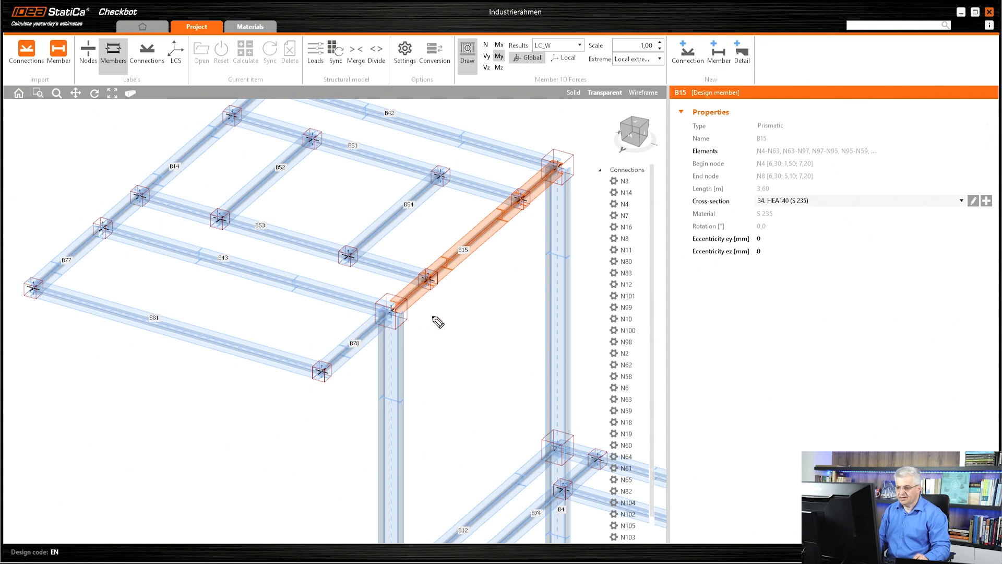
Merge design members B78 and B15 into one continuous beam, accepting the reset of connection N4.
{"action": "left_click", "coordinate": [462, 318]}
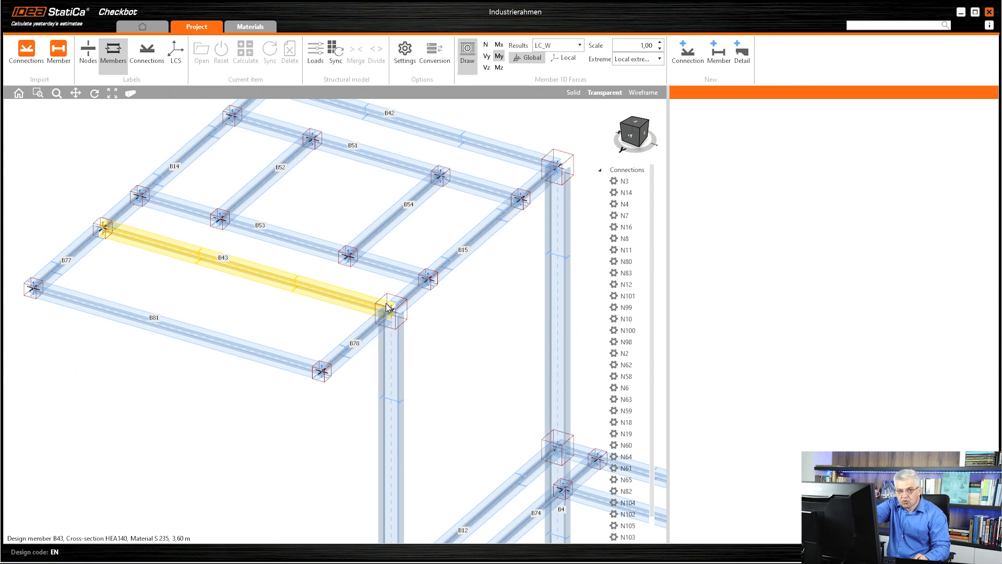
{"action": "left_click", "coordinate": [365, 329]}
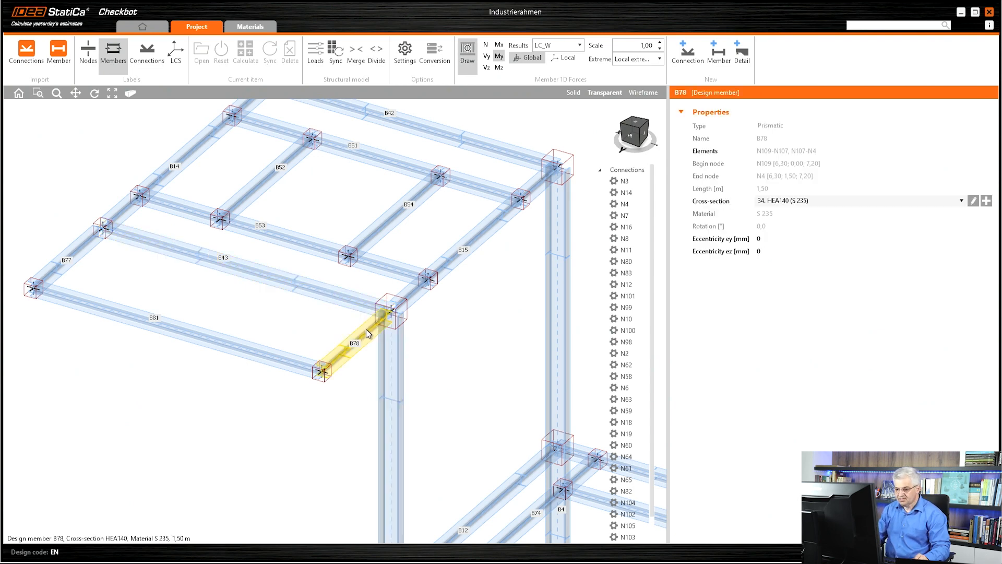
{"action": "left_click", "coordinate": [357, 57]}
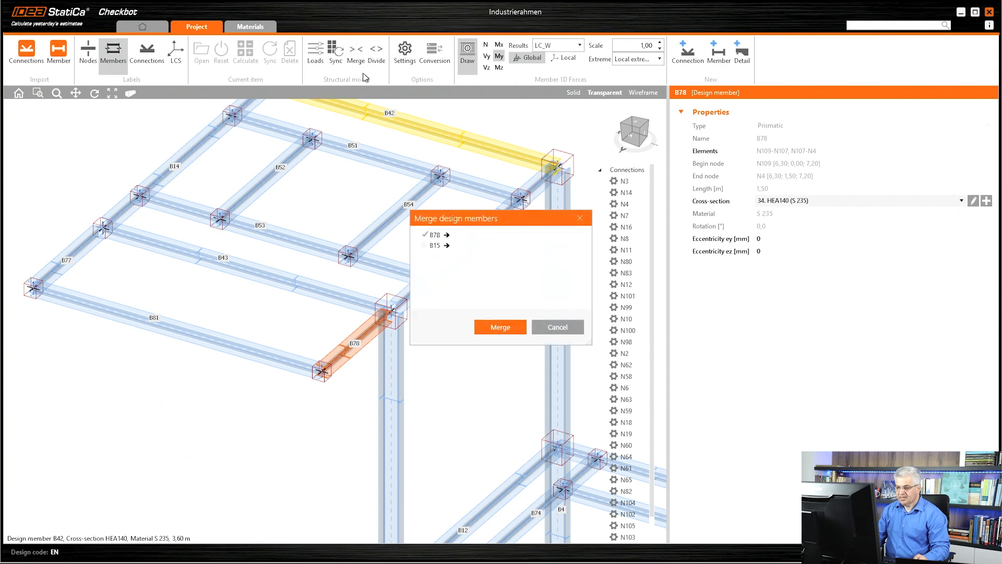
{"action": "left_click_drag", "start_coordinate": [452, 221], "coordinate": [512, 273]}
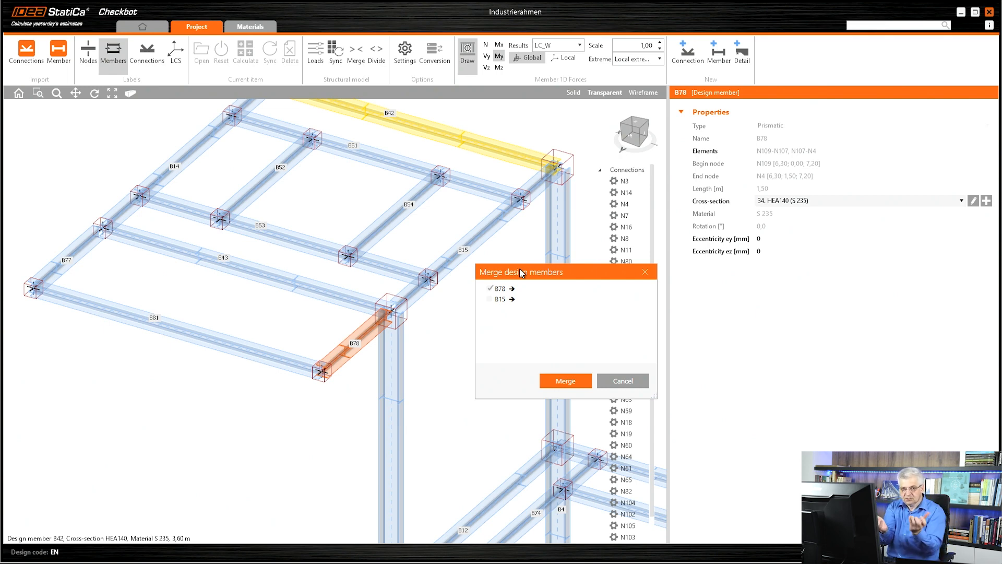
{"action": "left_click", "coordinate": [490, 299]}
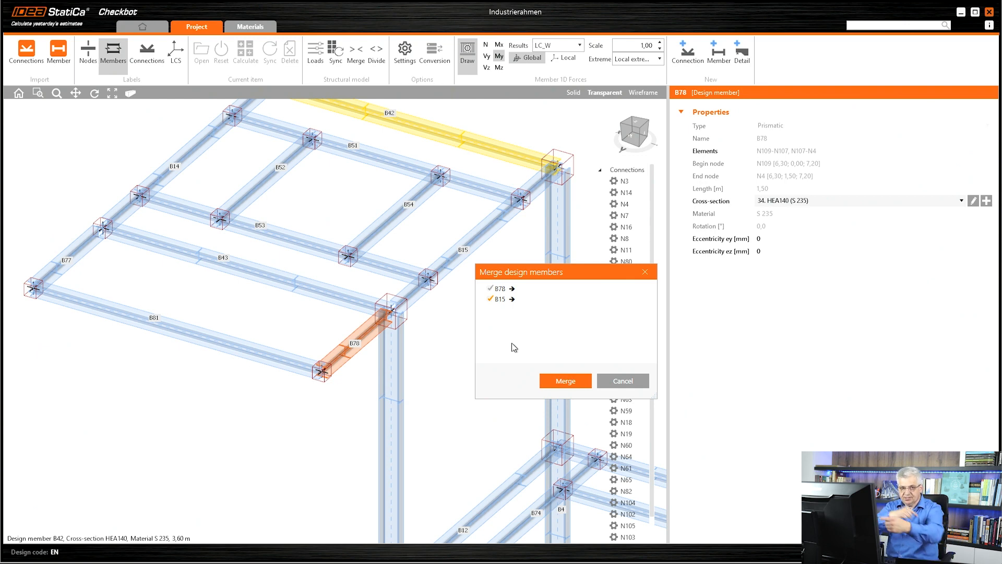
{"action": "left_click", "coordinate": [558, 383]}
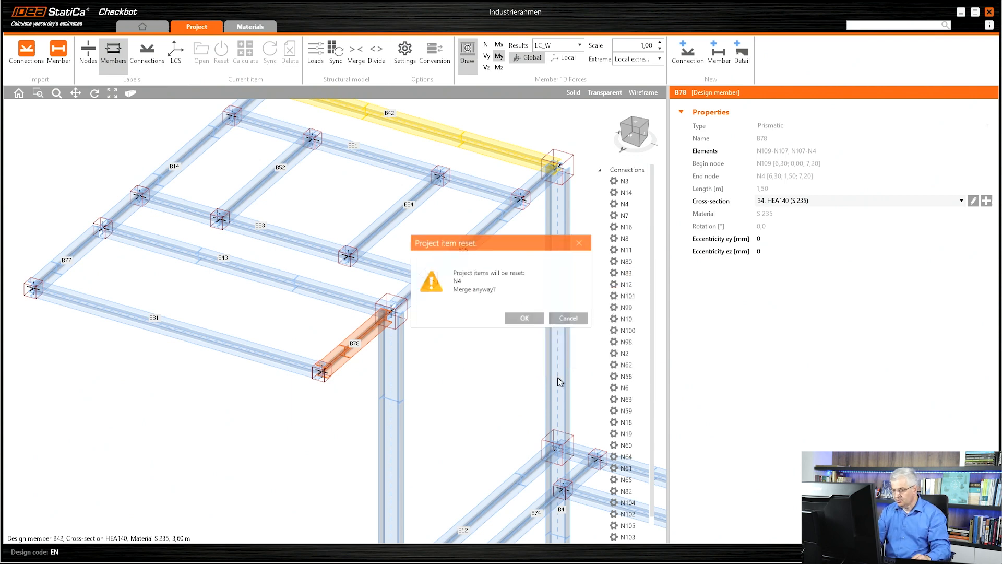
{"action": "left_click", "coordinate": [522, 318]}
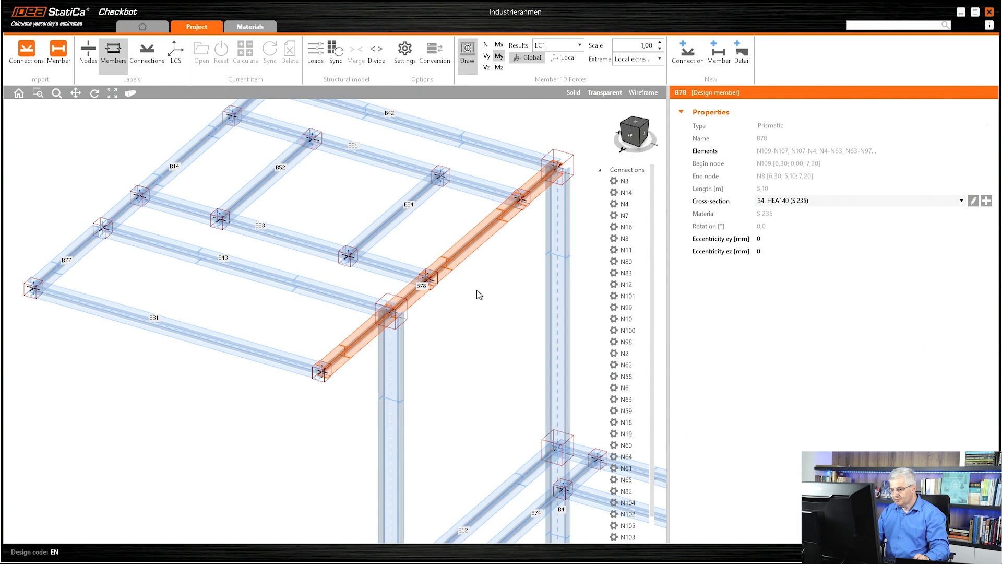
Select connection N8, keep result class RC_ULS, and update its load effects.
{"action": "scroll", "coordinate": [477, 289], "scroll_direction": "down", "scroll_amount": 5}
{"action": "left_click", "coordinate": [480, 245]}
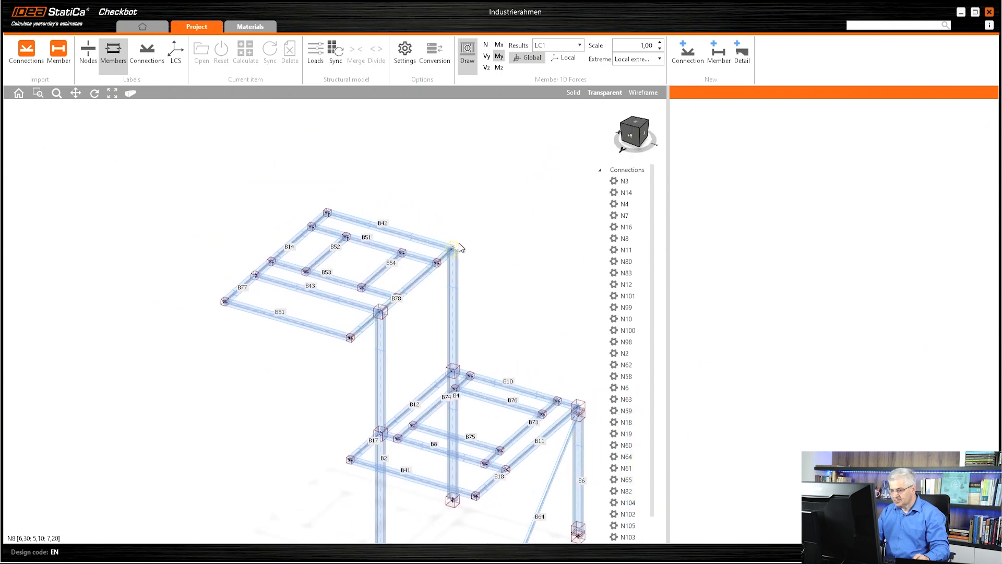
{"action": "left_click", "coordinate": [459, 243]}
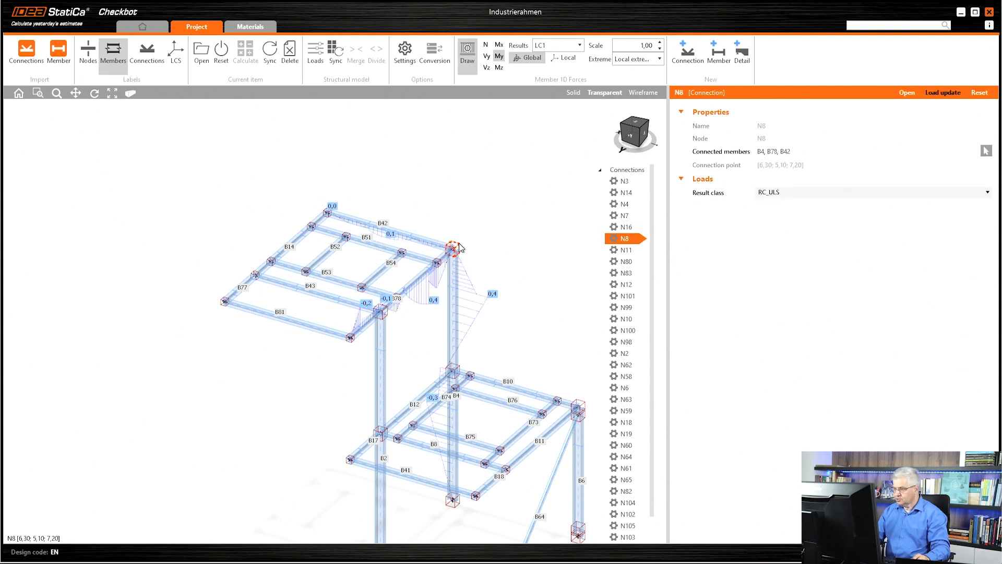
{"action": "left_click", "coordinate": [773, 193]}
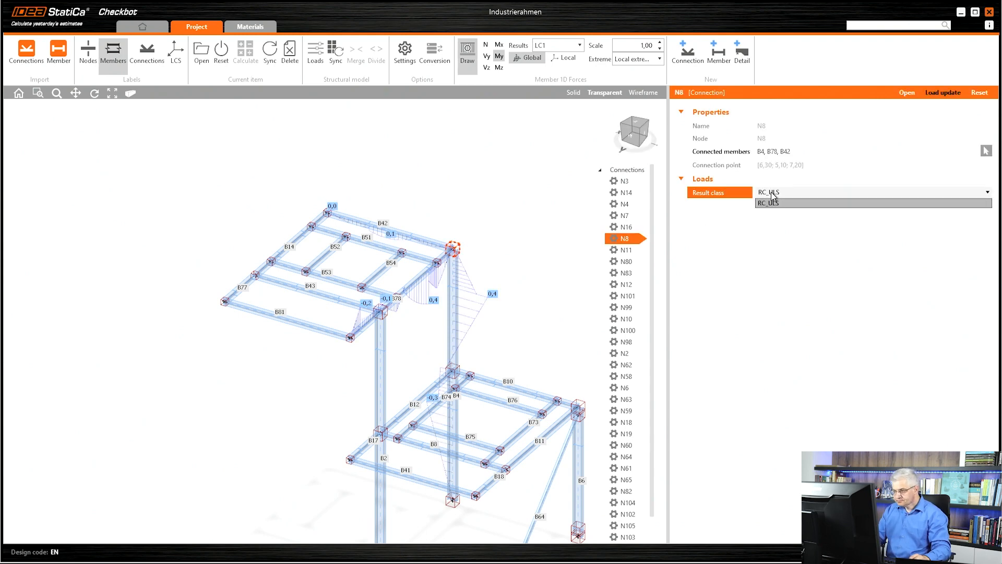
{"action": "left_click", "coordinate": [771, 202]}
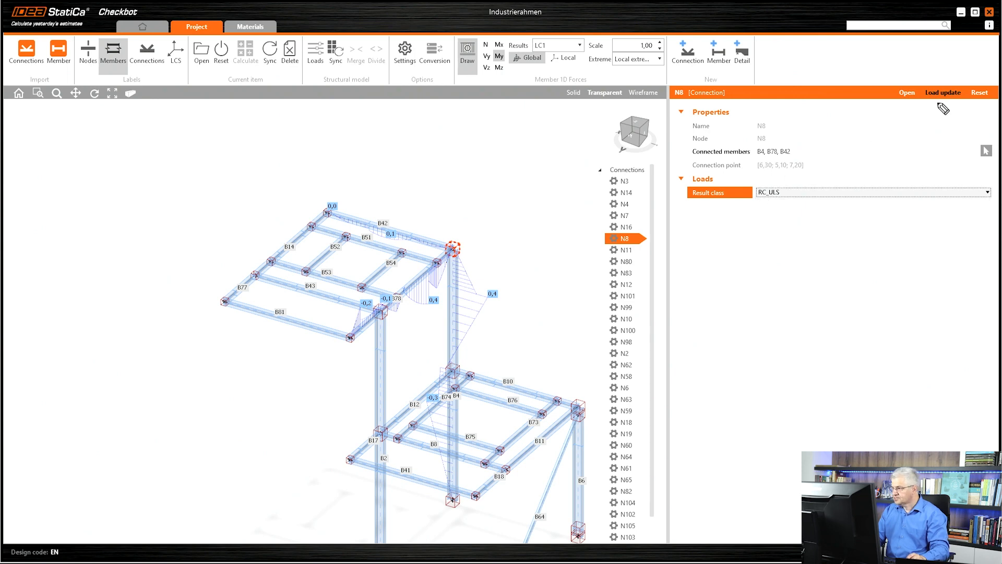
{"action": "mouse_move", "coordinate": [938, 104]}
{"action": "left_mouse_down"}
{"action": "mouse_move", "coordinate": [915, 87]}
{"action": "mouse_move", "coordinate": [970, 86]}
{"action": "mouse_move", "coordinate": [940, 107]}
{"action": "mouse_move", "coordinate": [924, 105]}
{"action": "left_mouse_up"}
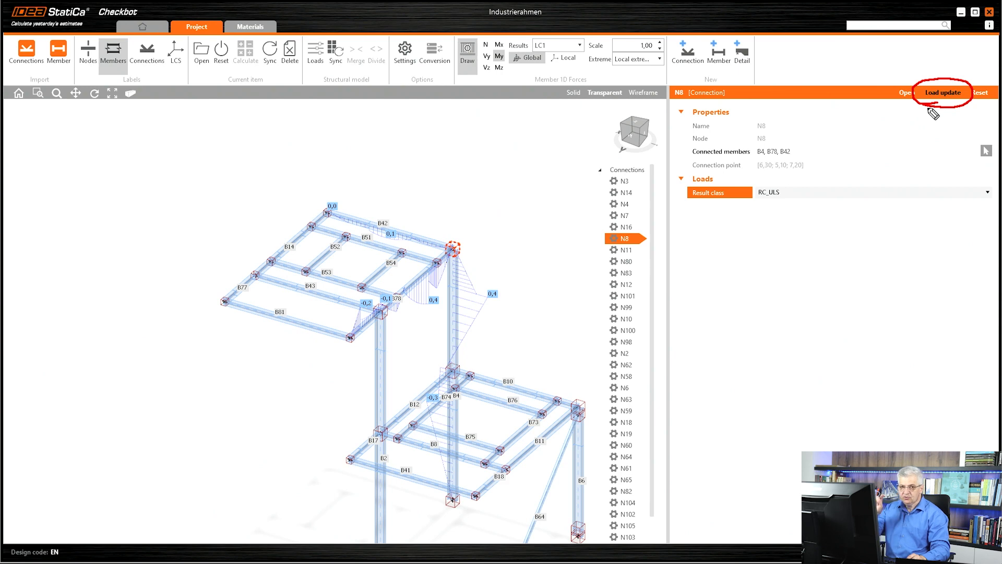
{"action": "key", "text": "Escape"}
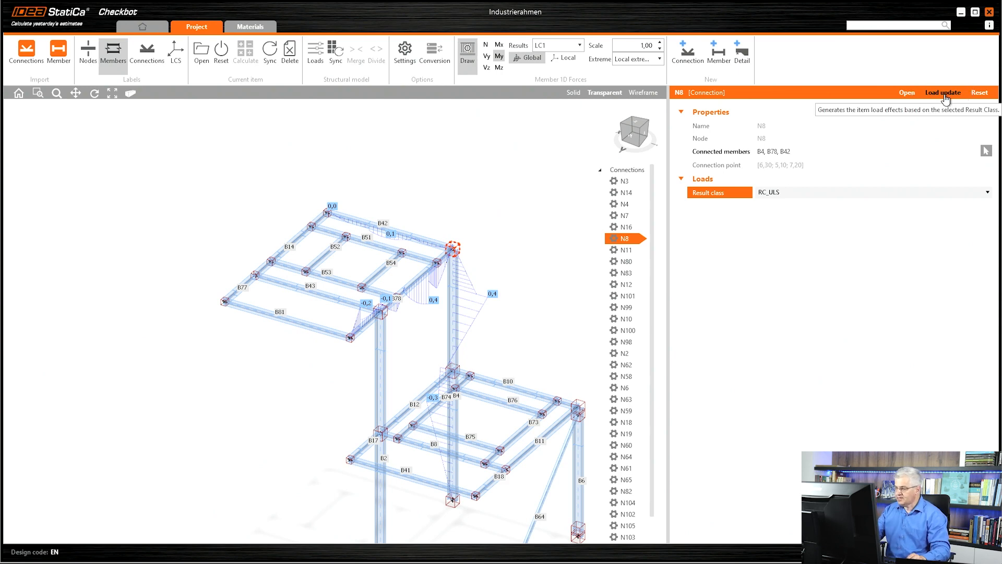
{"action": "left_click", "coordinate": [947, 94]}
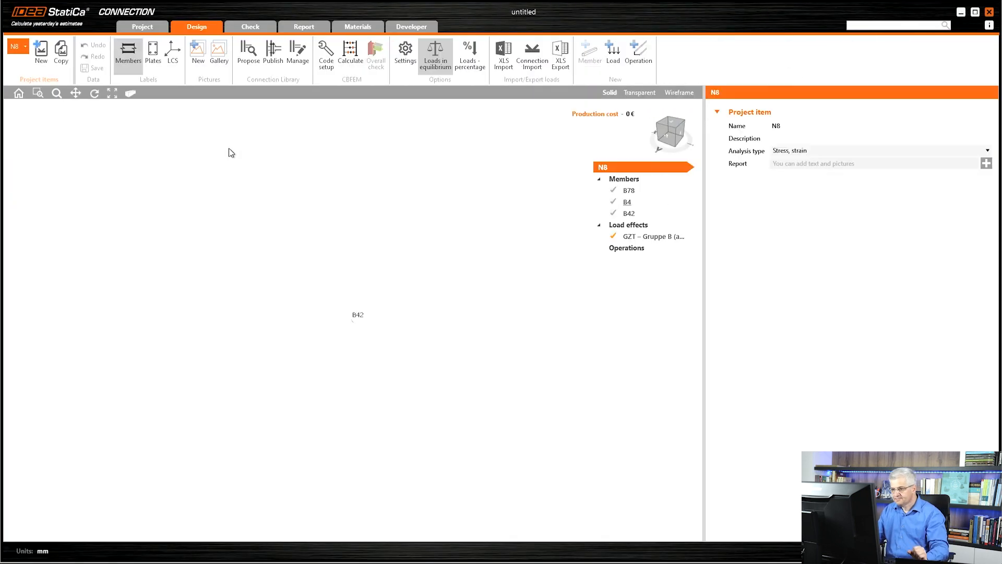
Inspect the properties of member B78 in connection N8, and close the connection design to return to Checkbot.
{"action": "left_click", "coordinate": [629, 191]}
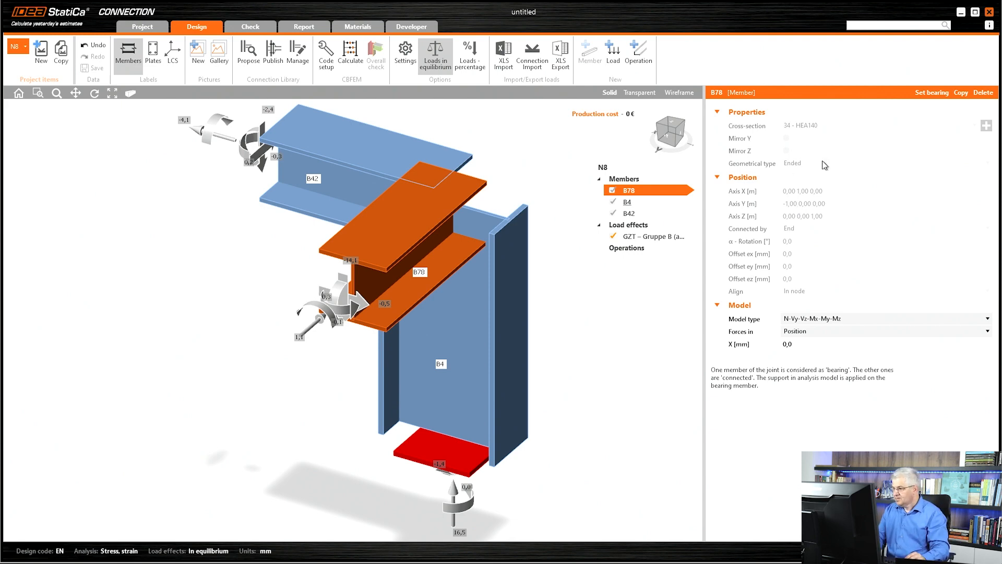
{"action": "left_click", "coordinate": [988, 13]}
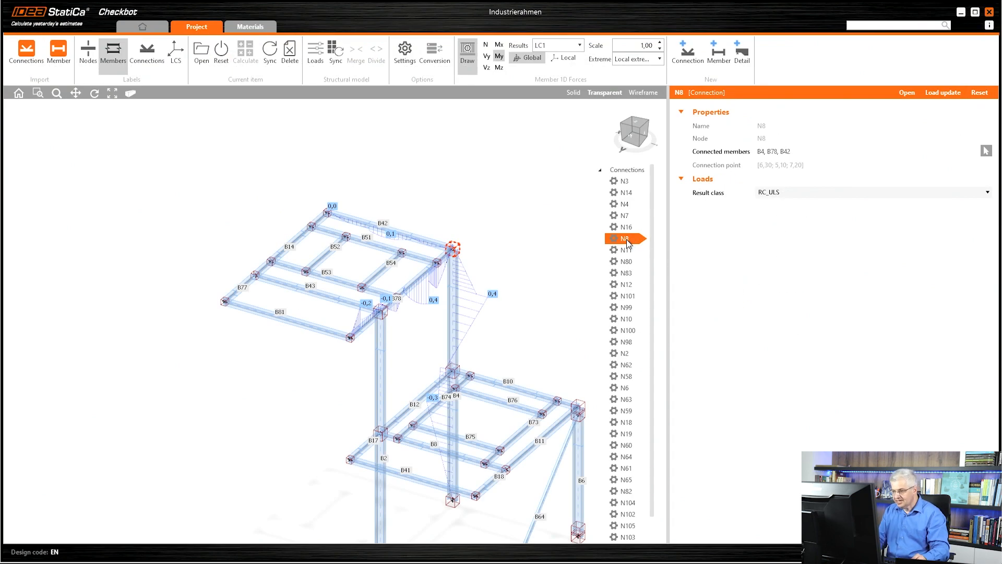
{"action": "right_click", "coordinate": [627, 241]}
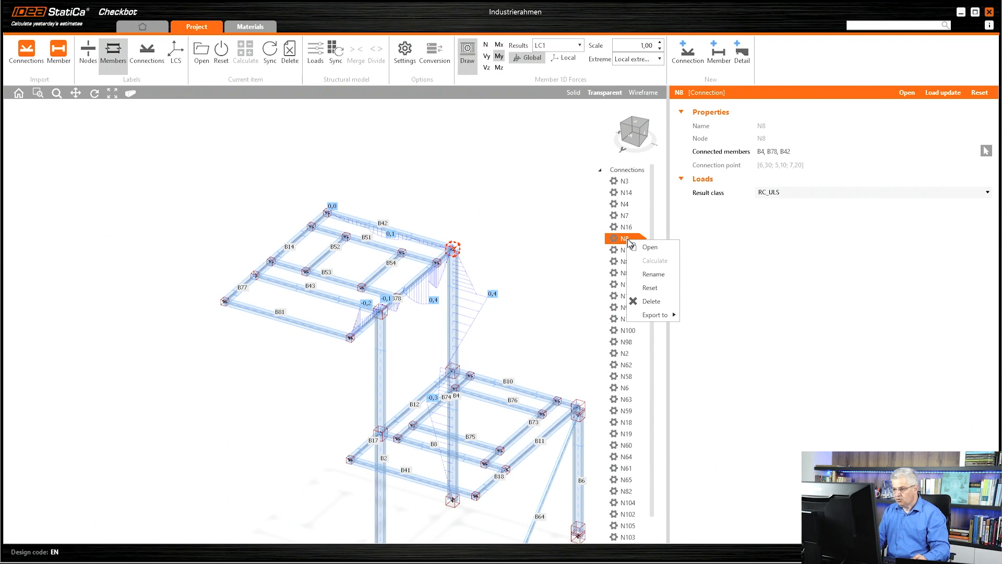
{"action": "mouse_move", "coordinate": [657, 316]}
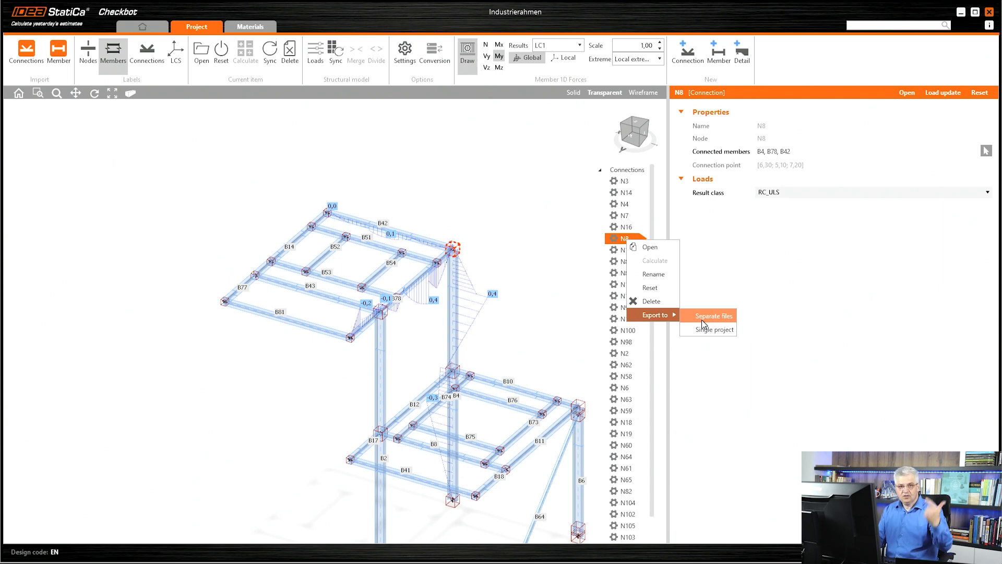
{"action": "left_click", "coordinate": [584, 258]}
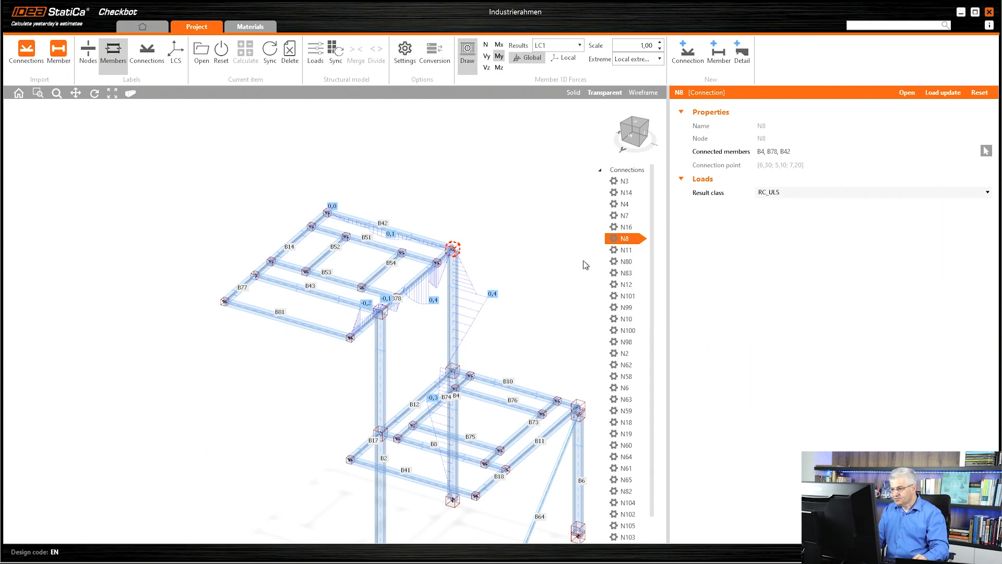
Select connections N8, N11 and N80 together and export them to a single project.
{"action": "left_click", "coordinate": [627, 262], "text": "shift"}
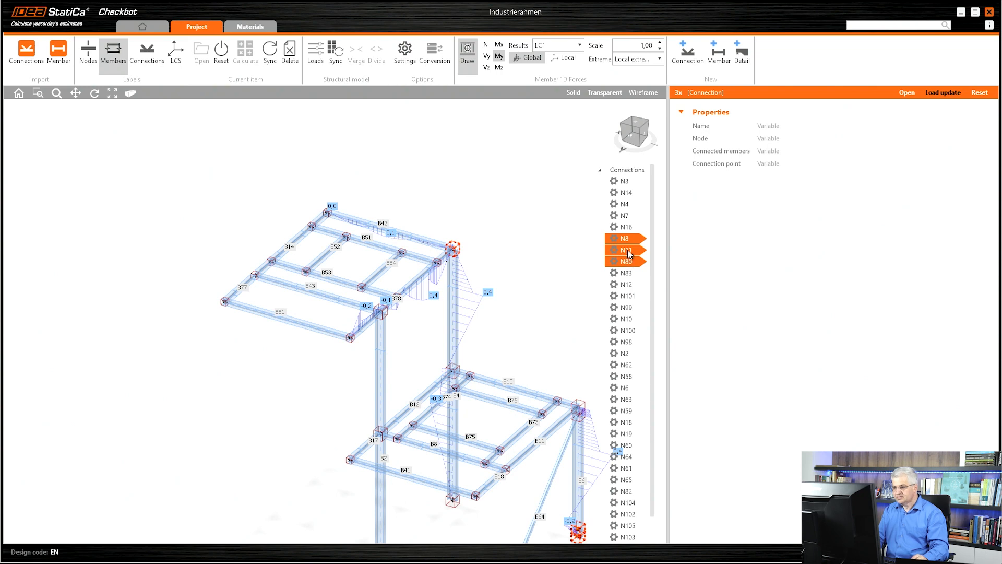
{"action": "right_click", "coordinate": [629, 240]}
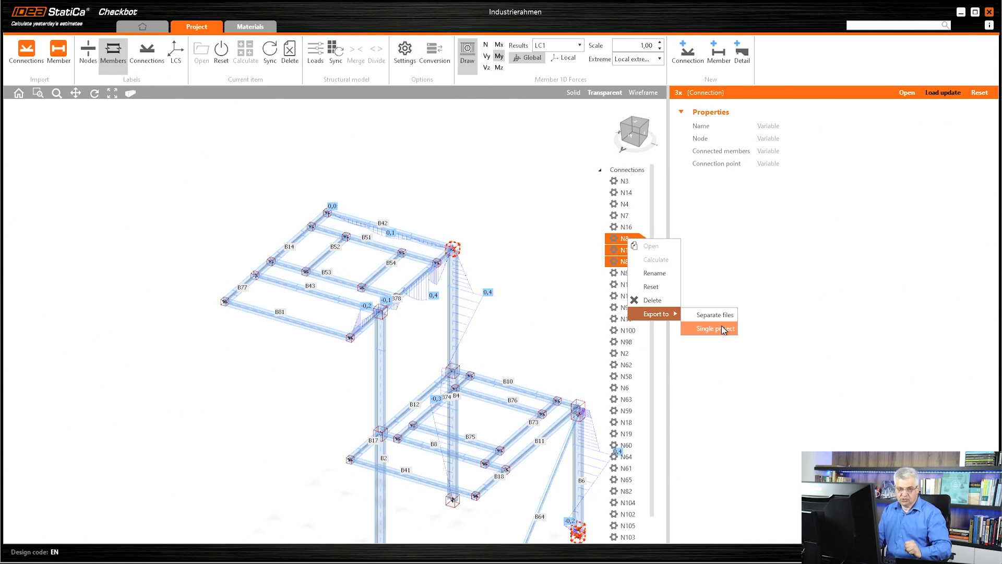
{"action": "left_click", "coordinate": [724, 329]}
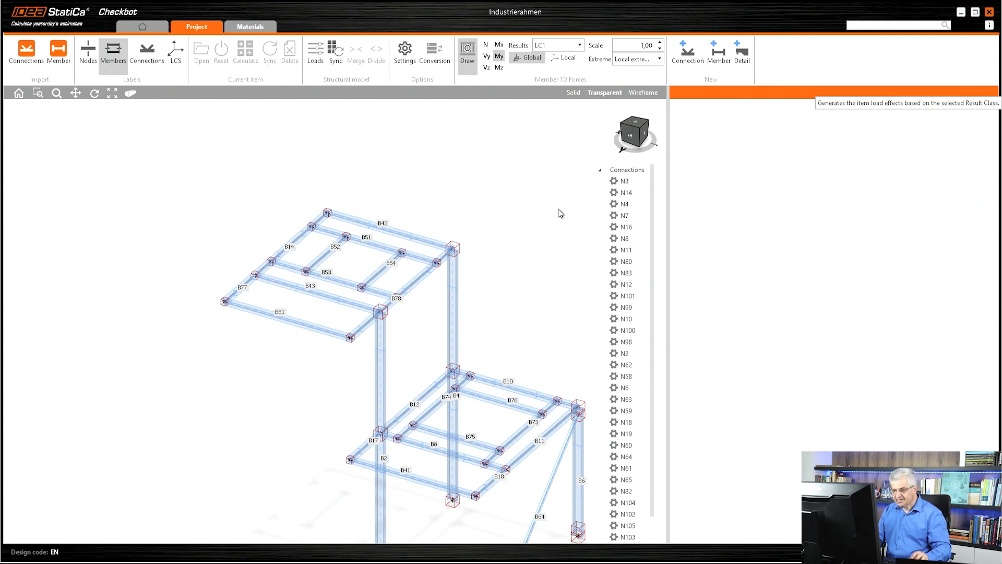
Add the diagonal brace B64 to the connected members of connection N12 and confirm the selection.
{"action": "middle_click_drag", "start_coordinate": [396, 353], "coordinate": [331, 296]}
{"action": "right_click_drag", "start_coordinate": [242, 331], "coordinate": [236, 325]}
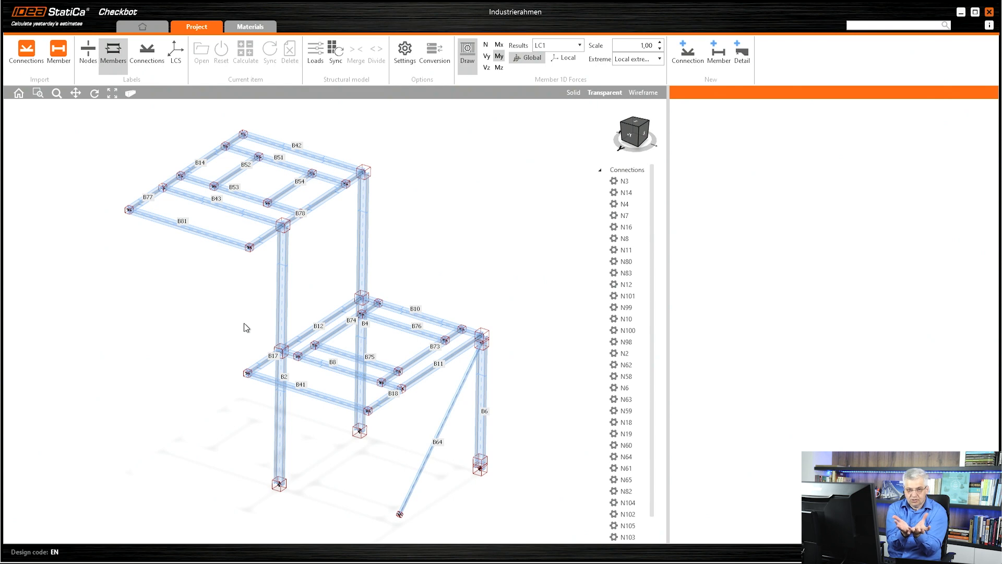
{"action": "scroll", "coordinate": [480, 346], "scroll_direction": "up", "scroll_amount": 8}
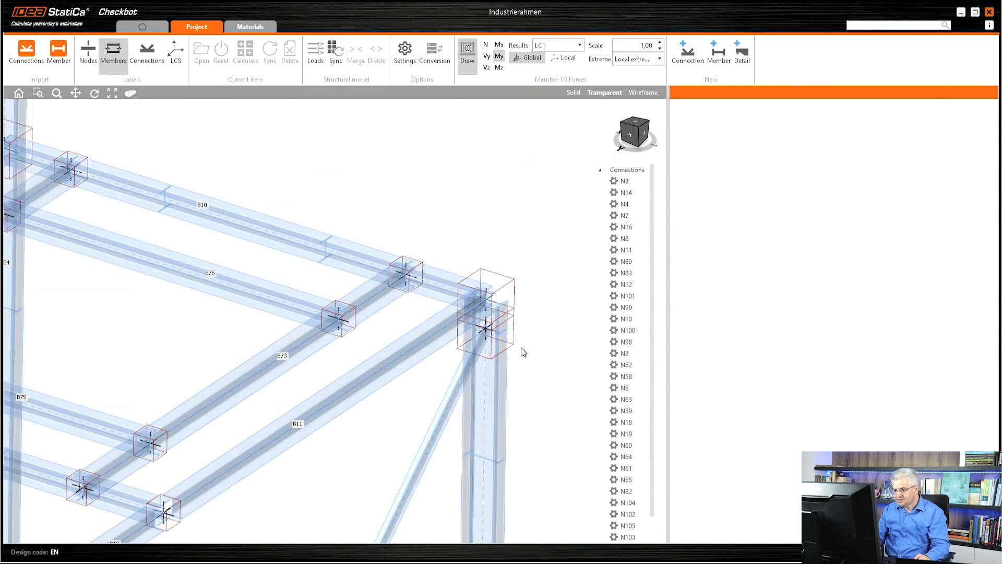
{"action": "middle_click_drag", "start_coordinate": [521, 352], "coordinate": [431, 302]}
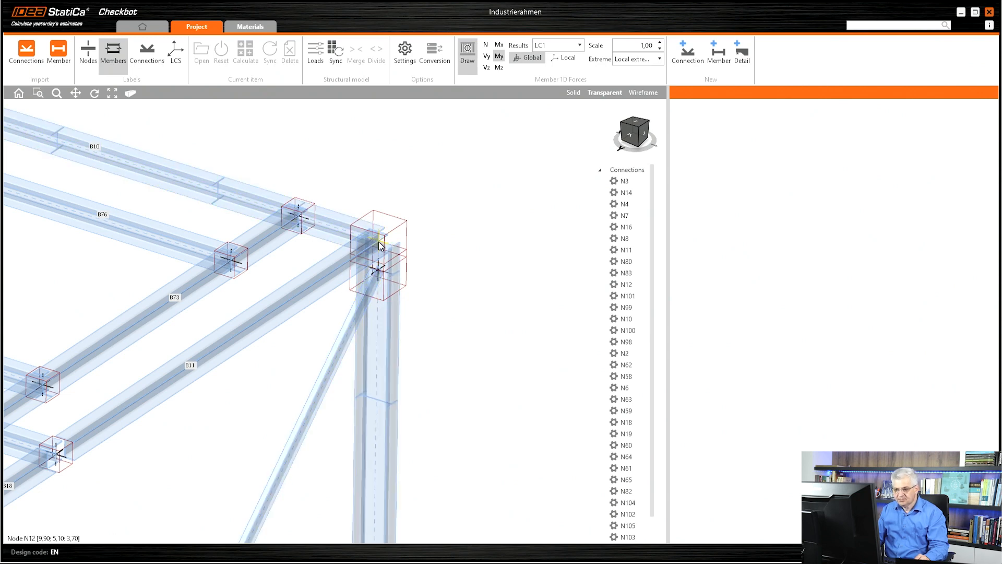
{"action": "left_click", "coordinate": [406, 223]}
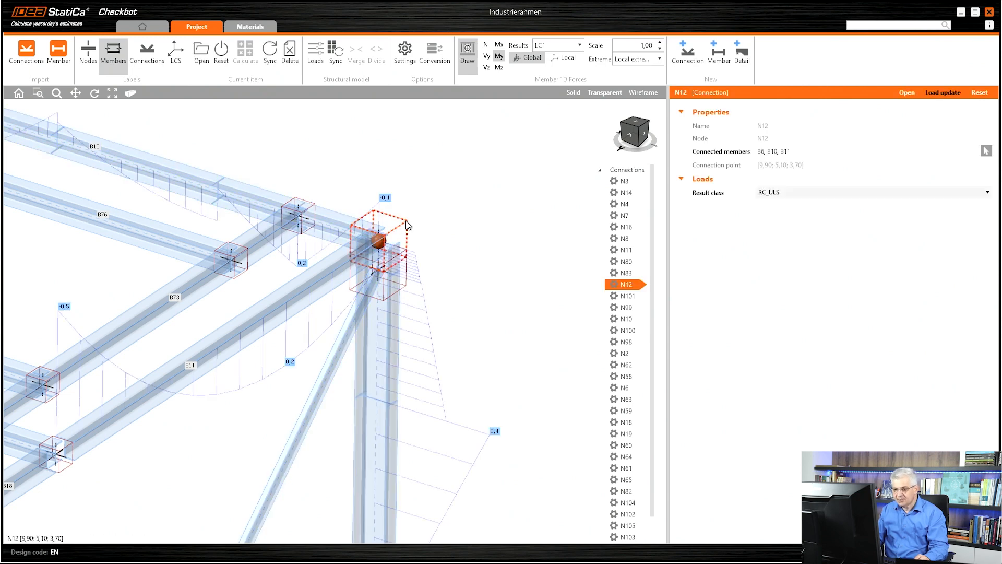
{"action": "scroll", "coordinate": [537, 271], "scroll_direction": "down", "scroll_amount": 2}
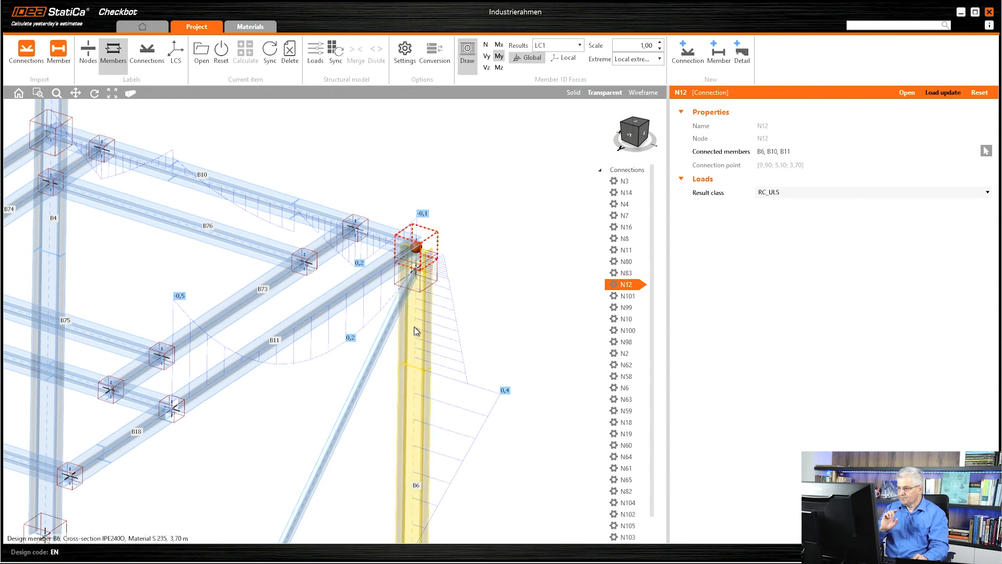
{"action": "scroll", "coordinate": [374, 360], "scroll_direction": "down", "scroll_amount": 3}
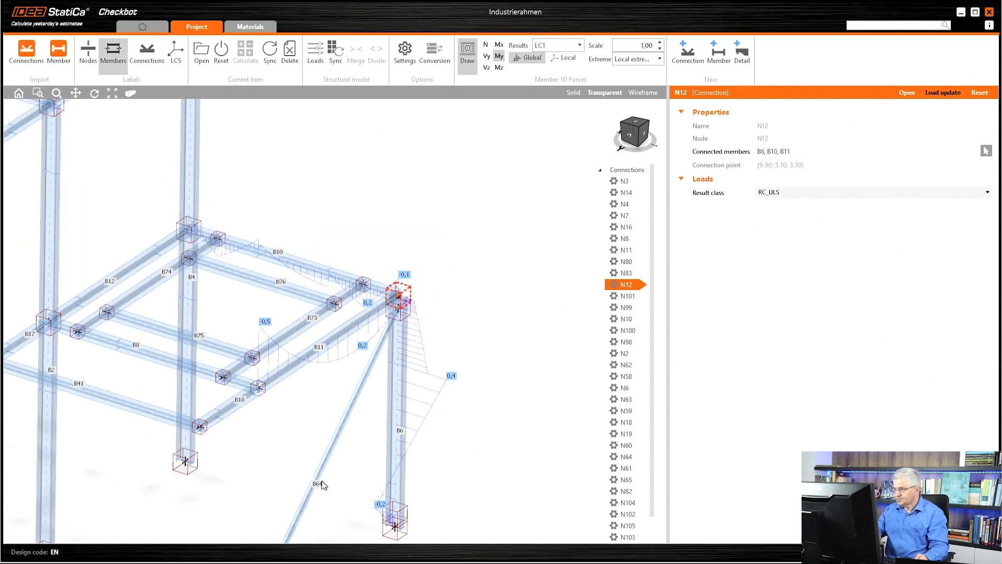
{"action": "left_click", "coordinate": [986, 151]}
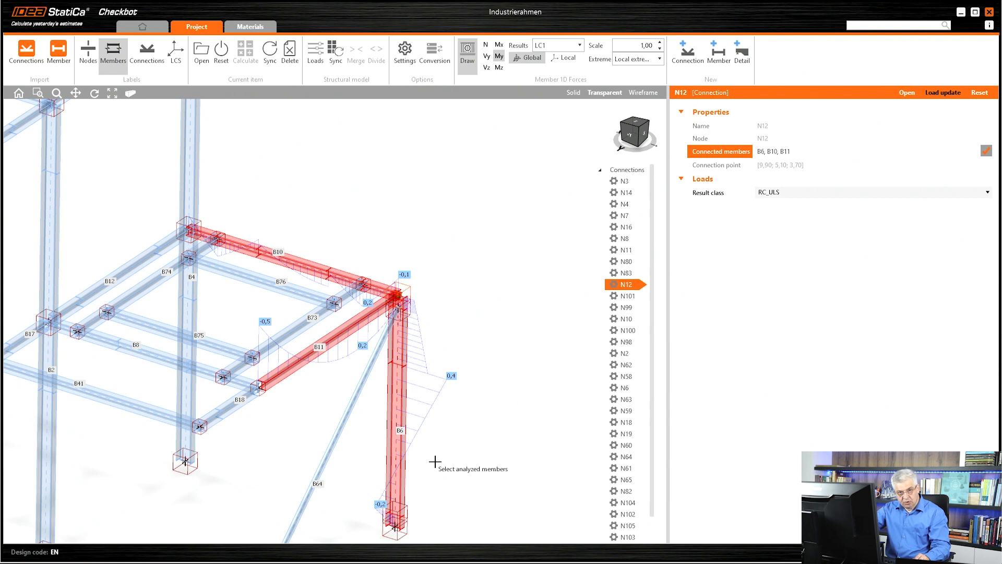
{"action": "left_click", "coordinate": [342, 428]}
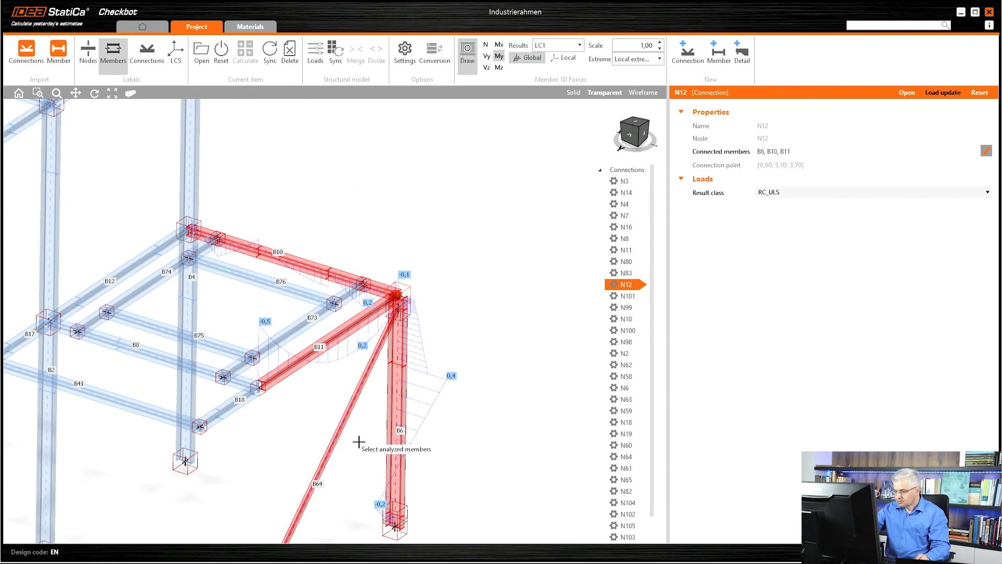
{"action": "key", "text": "space"}
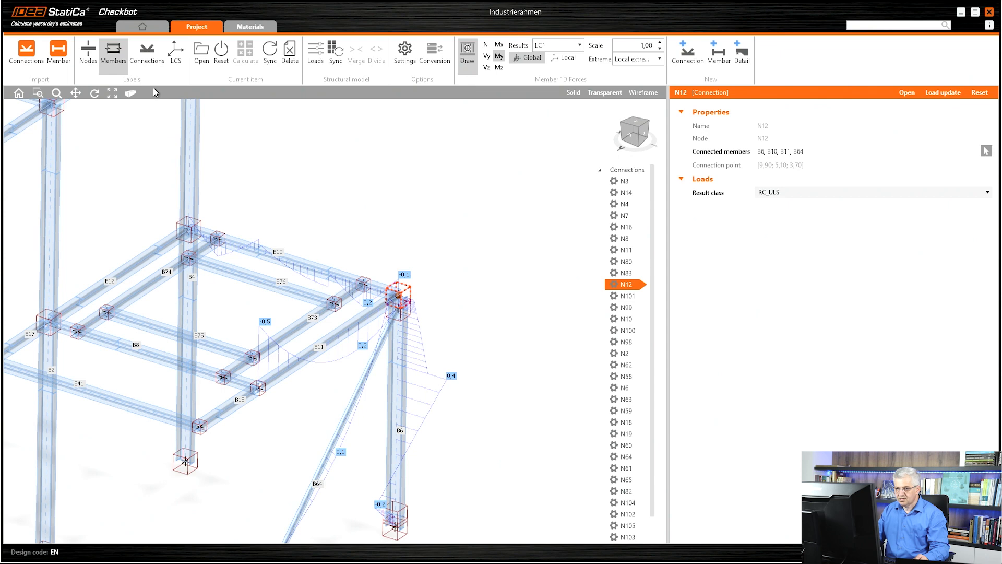
Open connection N12 in the connection design to view its members and load effects, and close it again.
{"action": "left_click", "coordinate": [201, 52]}
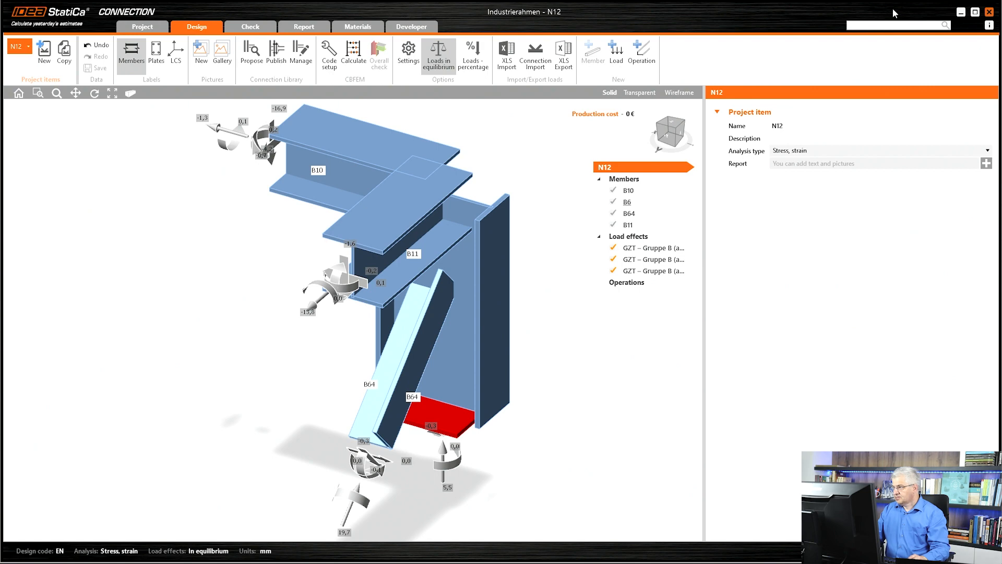
{"action": "left_click", "coordinate": [989, 12]}
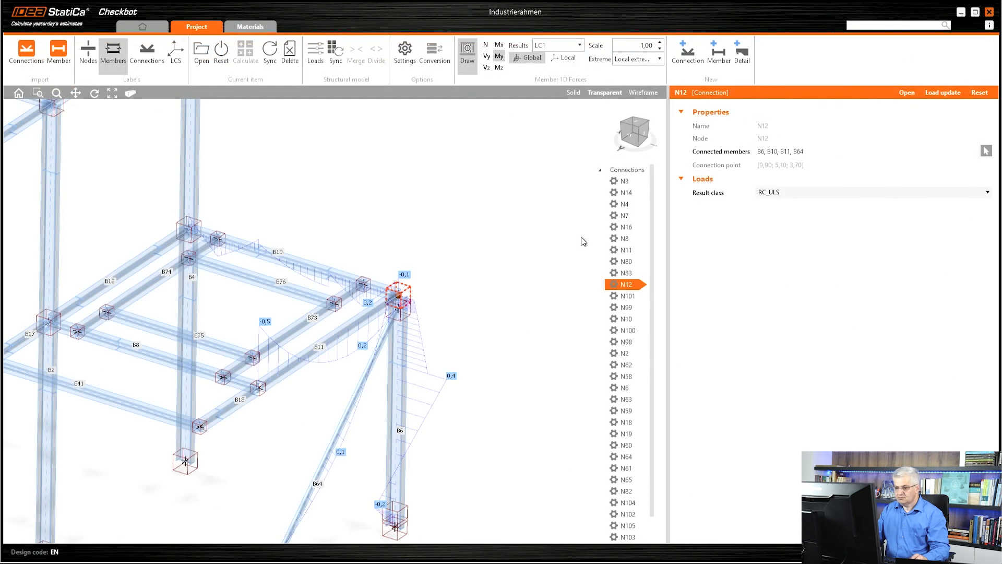